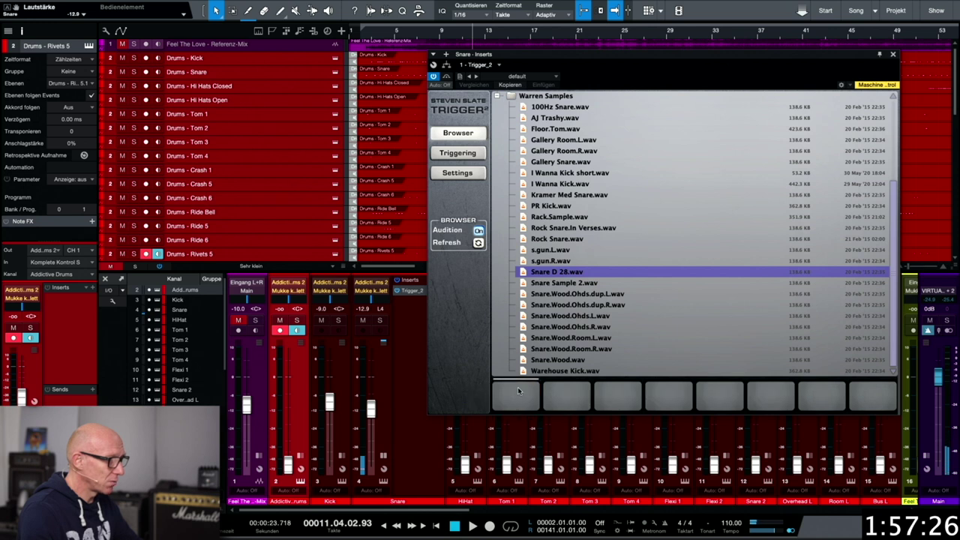
# Step: Audition the Warren Samples files from Snare Sample 2.wav down to Warehouse Kick.wav in Trigger 2
pyautogui.click(571, 283)
pyautogui.click(575, 295)
pyautogui.click(577, 316)
pyautogui.click(580, 327)
pyautogui.click(578, 338)
pyautogui.click(576, 349)
pyautogui.click(575, 360)
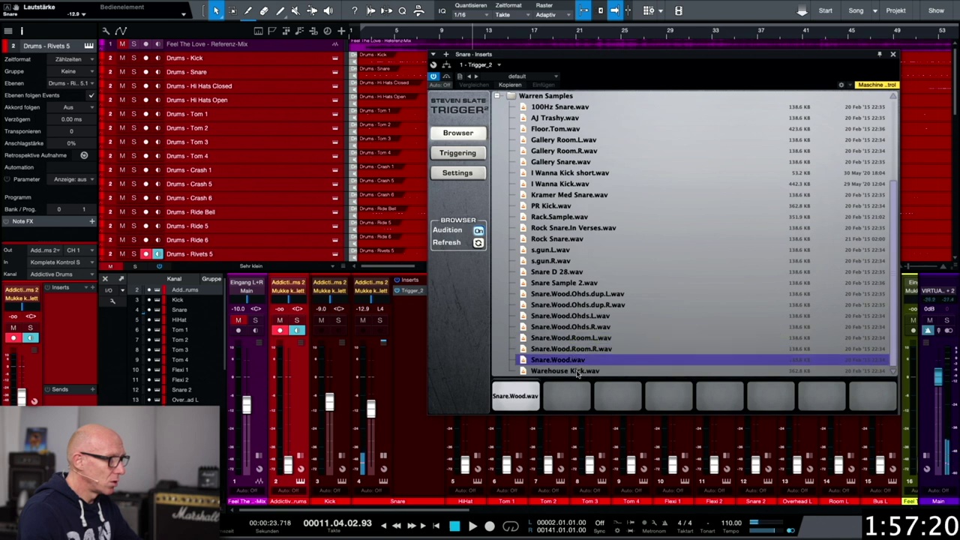
pyautogui.click(577, 371)
pyautogui.scroll(4, 553, 261)
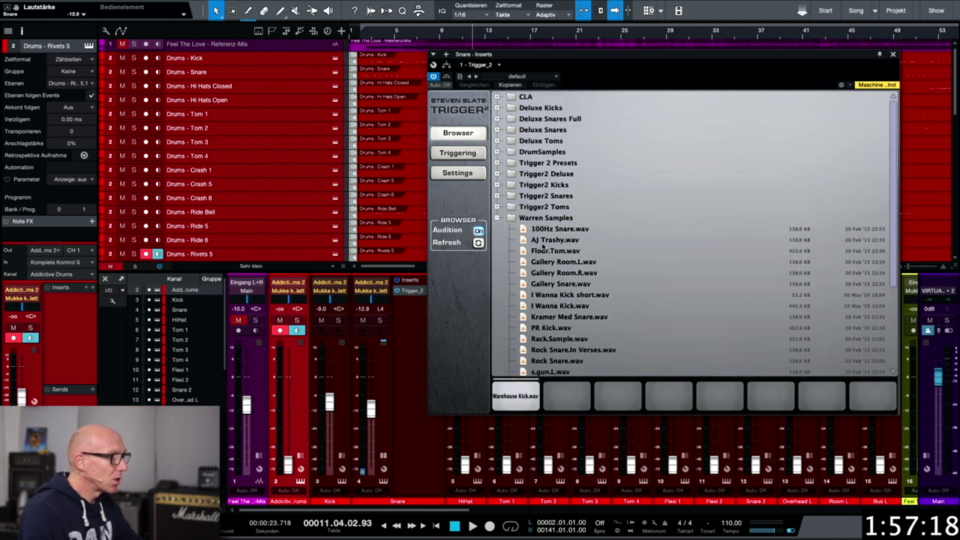
# Step: Expand the Deluxe Snares folder in Trigger 2 and audition BB 6.5 OH.tci
pyautogui.click(496, 131)
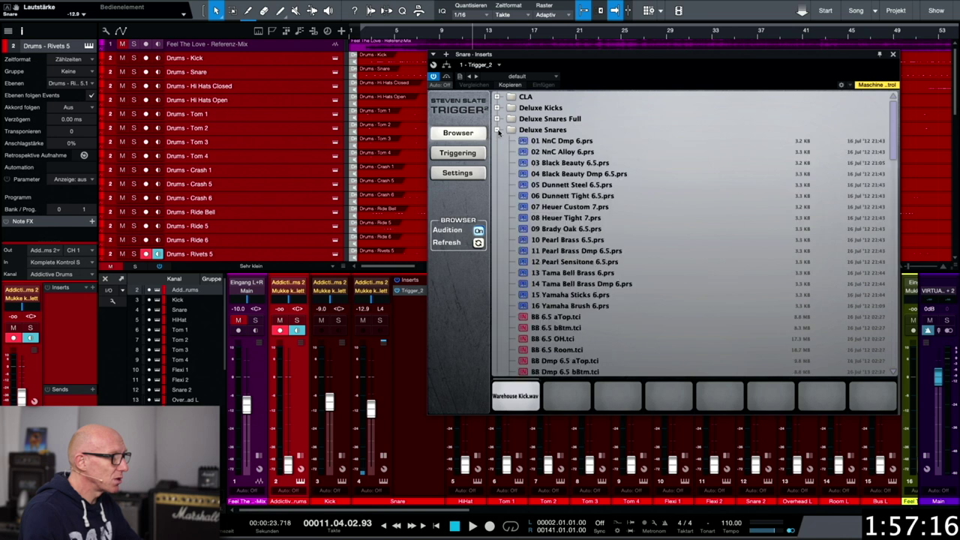
pyautogui.scroll(-4, 559, 153)
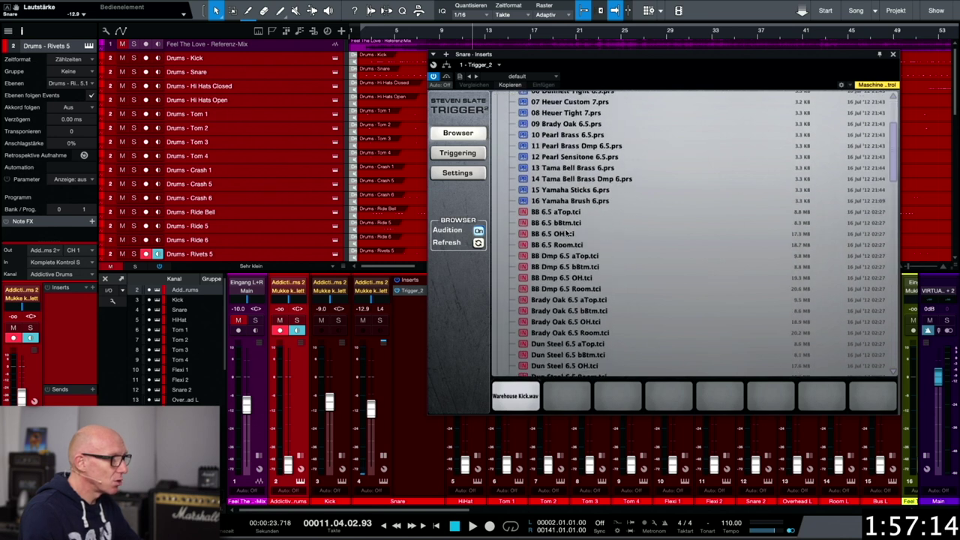
pyautogui.click(564, 234)
pyautogui.press('End')
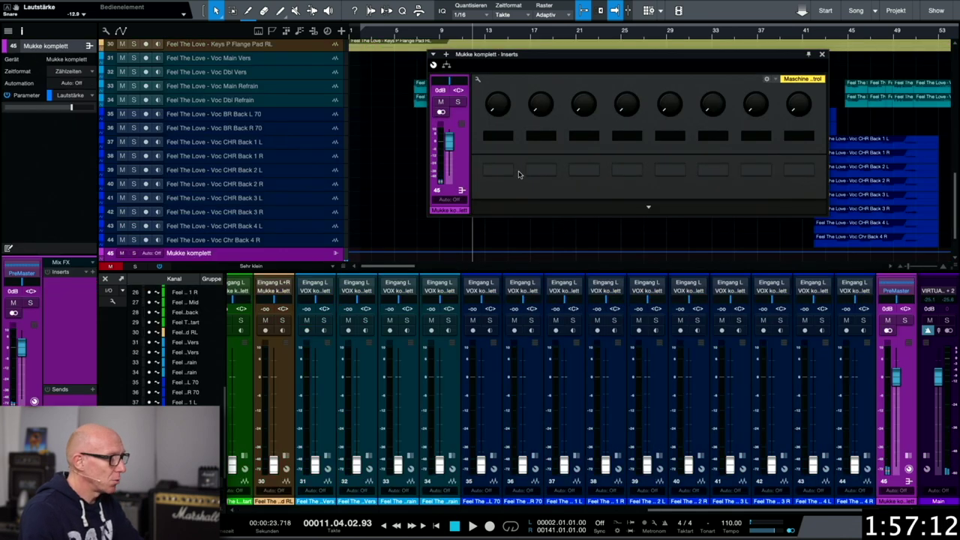
# Step: Bring the mixer back to the drum channels and reopen Trigger 2 on the Snare channel
pyautogui.hscroll(-3, 360, 351)
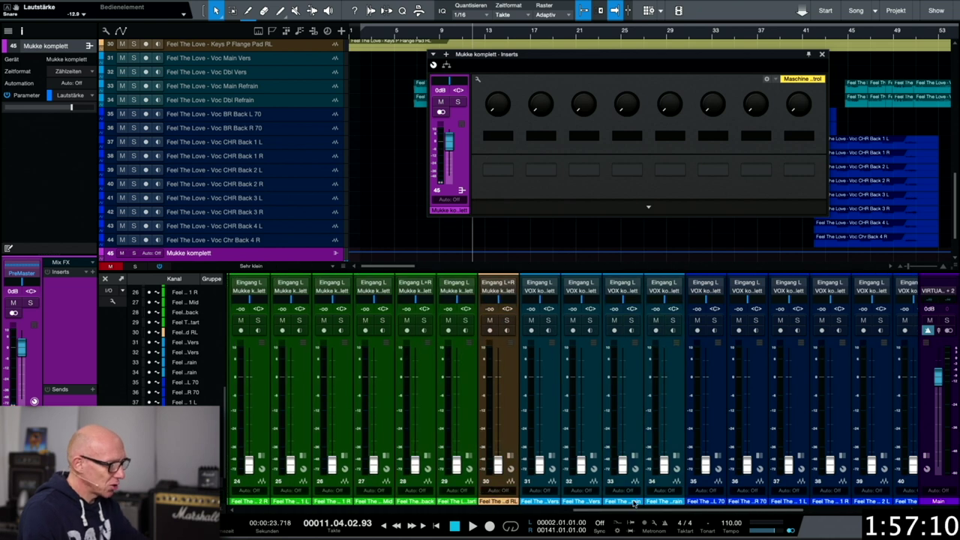
pyautogui.moveTo(628, 512); pyautogui.dragTo(282, 513)
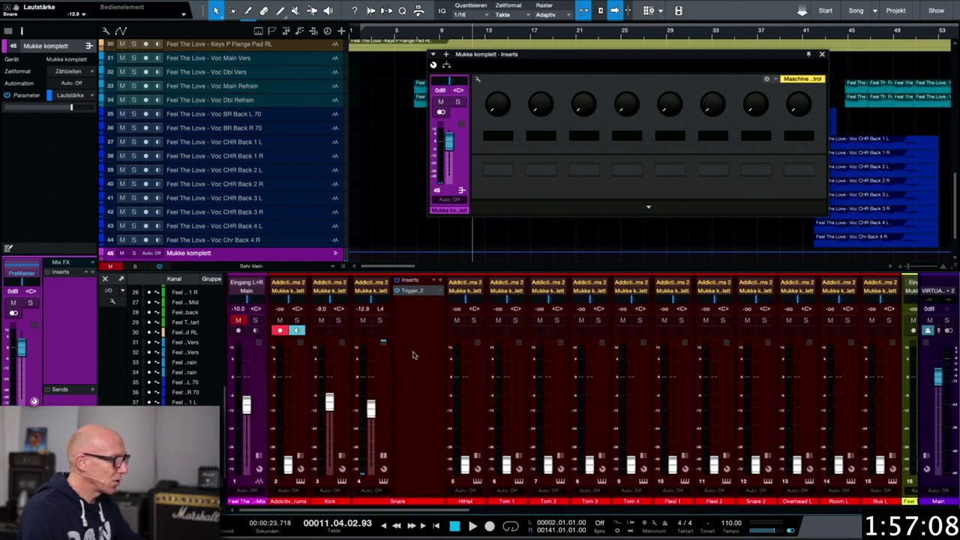
pyautogui.click(418, 296)
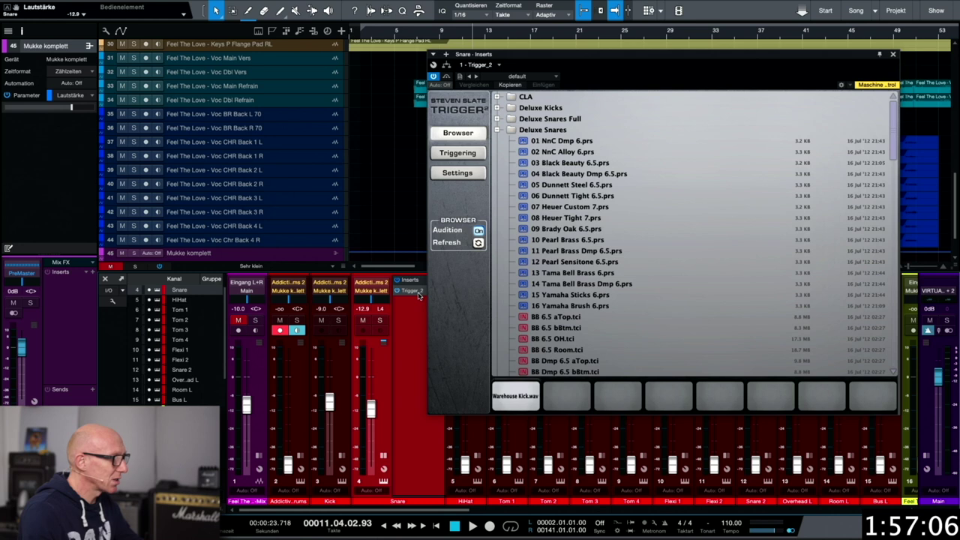
# Step: Audition the Deluxe Snares instruments from the BB group down to Brady Oak 6.5 bBtm.tci
pyautogui.scroll(-3, 547, 252)
pyautogui.click(567, 248)
pyautogui.click(562, 258)
pyautogui.click(567, 280)
pyautogui.click(570, 291)
pyautogui.scroll(-2, 574, 319)
pyautogui.scroll(-1, 574, 318)
pyautogui.click(574, 288)
pyautogui.click(574, 298)
pyautogui.scroll(-3, 575, 319)
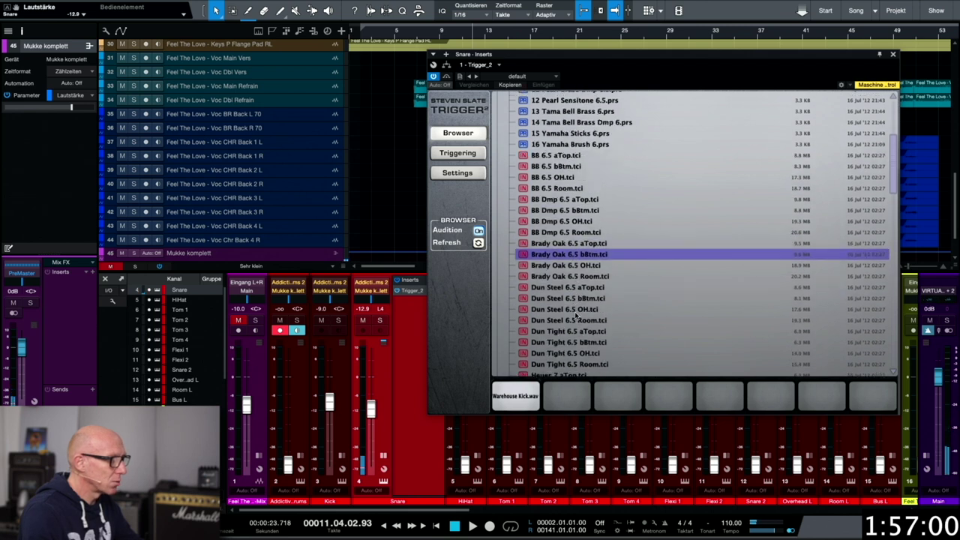
# Step: Audition the top-mic instruments Heuer 7 aTop.tci and Heuer Tight 7 aTop.tci
pyautogui.scroll(-3, 575, 319)
pyautogui.click(559, 277)
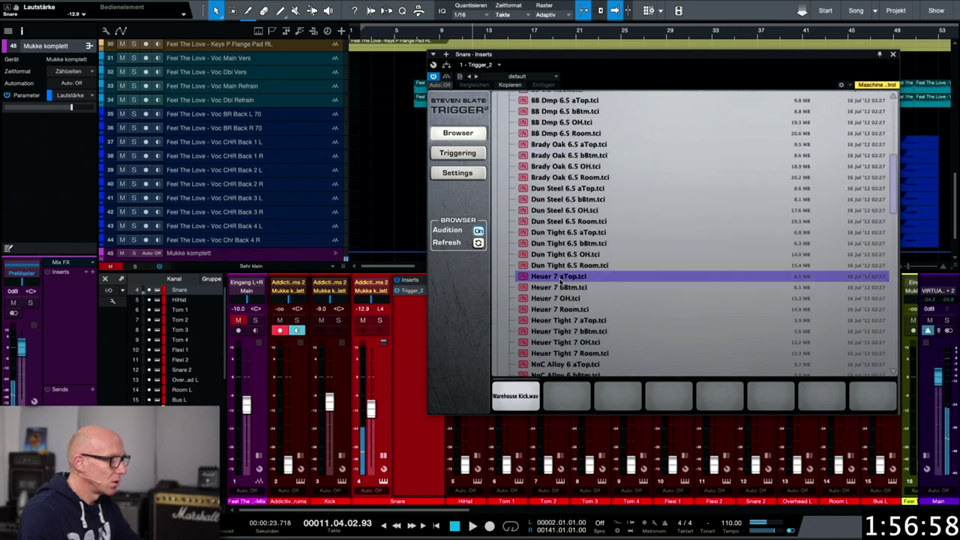
pyautogui.click(567, 320)
pyautogui.scroll(-4, 568, 321)
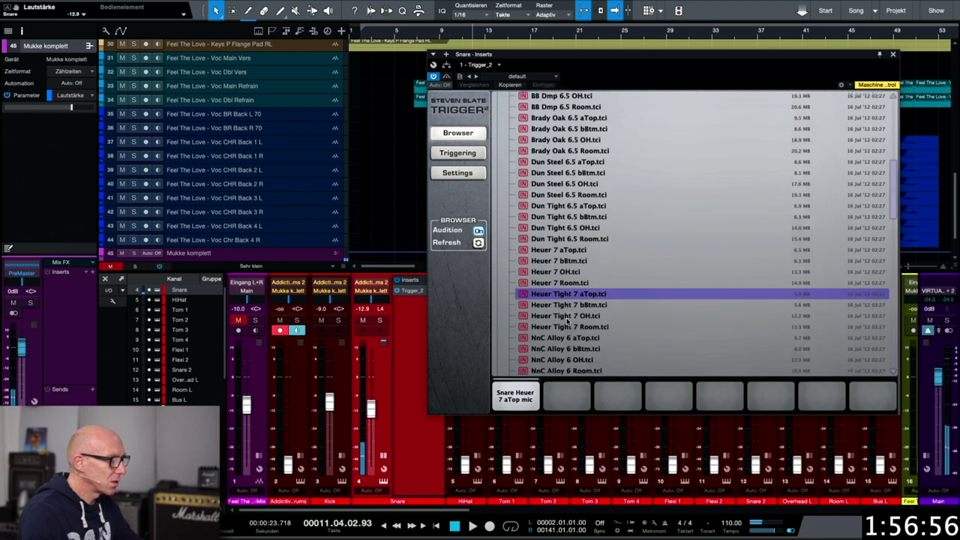
# Step: Audition the NnC snare instruments one after another down to NnC Dmp 6 Room.tci
pyautogui.click(555, 257)
pyautogui.click(558, 269)
pyautogui.click(560, 279)
pyautogui.click(560, 291)
pyautogui.click(562, 301)
pyautogui.click(564, 313)
pyautogui.scroll(-3, 567, 276)
pyautogui.click(562, 240)
# Step: Audition the Pearl RB 6.5 and Pearl RB Dmp 6.5 snare instruments down to the damped Room mic
pyautogui.click(564, 250)
pyautogui.click(564, 261)
pyautogui.click(565, 273)
pyautogui.click(564, 284)
pyautogui.click(566, 294)
pyautogui.click(567, 316)
pyautogui.click(567, 327)
# Step: Audition the Tama BBr 6 bottom and top mics and the Tama BBr Dmp 6 top mic
pyautogui.scroll(-6, 577, 282)
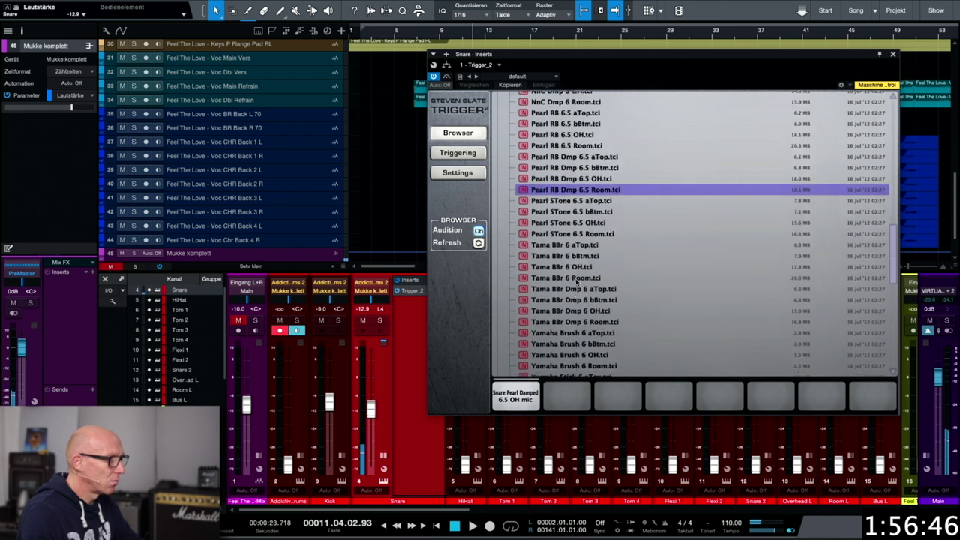
pyautogui.click(567, 206)
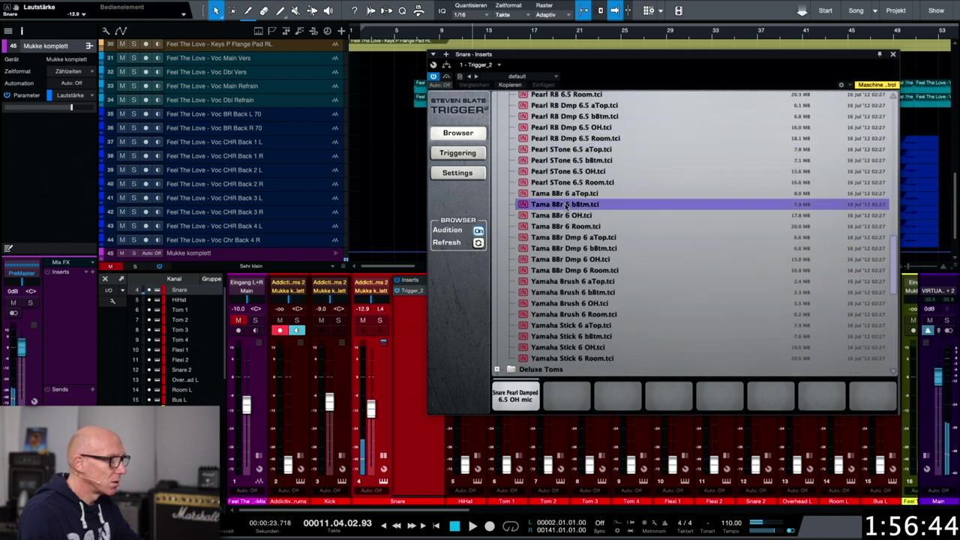
pyautogui.click(567, 194)
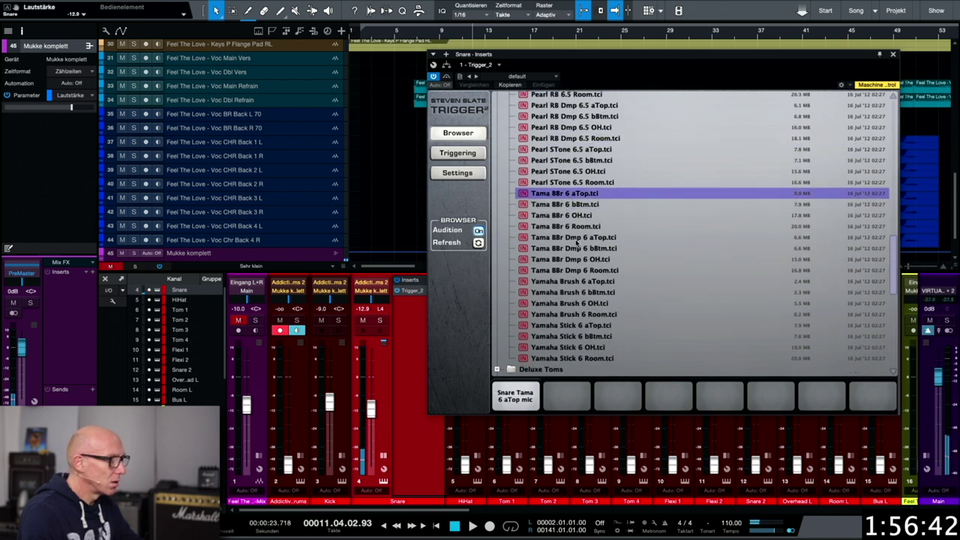
pyautogui.click(577, 241)
# Step: Audition the snares upward from Yamaha Stick 6 Room.tci through Yamaha Brush to Tama BBr Dmp 6 aTop.tci
pyautogui.scroll(-1, 576, 278)
pyautogui.click(577, 325)
pyautogui.click(578, 314)
pyautogui.click(578, 303)
pyautogui.click(577, 292)
pyautogui.click(575, 280)
pyautogui.click(575, 269)
pyautogui.click(574, 259)
pyautogui.click(574, 247)
pyautogui.click(574, 236)
pyautogui.click(573, 226)
pyautogui.click(575, 214)
pyautogui.click(574, 203)
# Step: Audition all Pearl STone 6.5 and Pearl RB Dmp 6.5 mic variants, working upward through the list
pyautogui.scroll(2, 566, 225)
pyautogui.scroll(1, 567, 235)
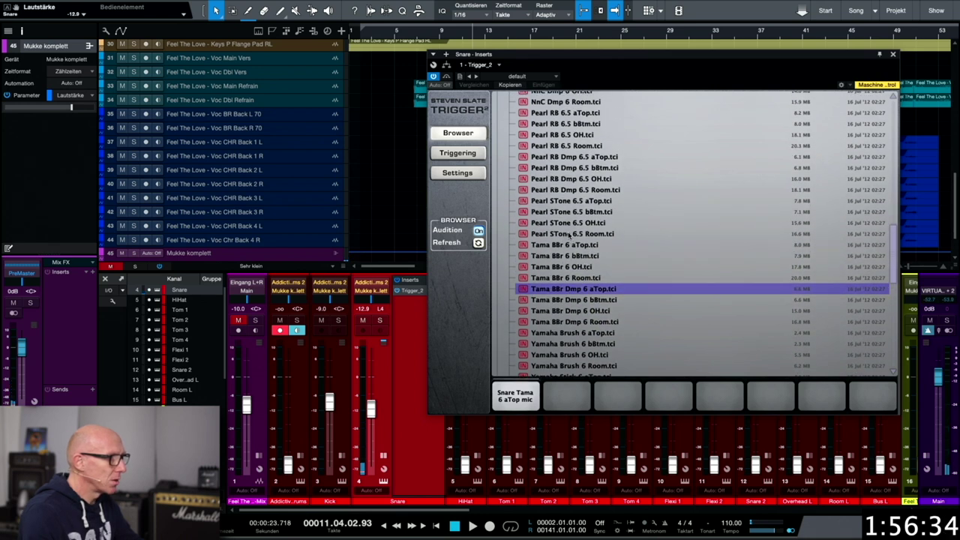
pyautogui.click(568, 233)
pyautogui.click(569, 223)
pyautogui.click(570, 212)
pyautogui.click(571, 200)
pyautogui.click(571, 190)
pyautogui.click(573, 178)
pyautogui.click(573, 168)
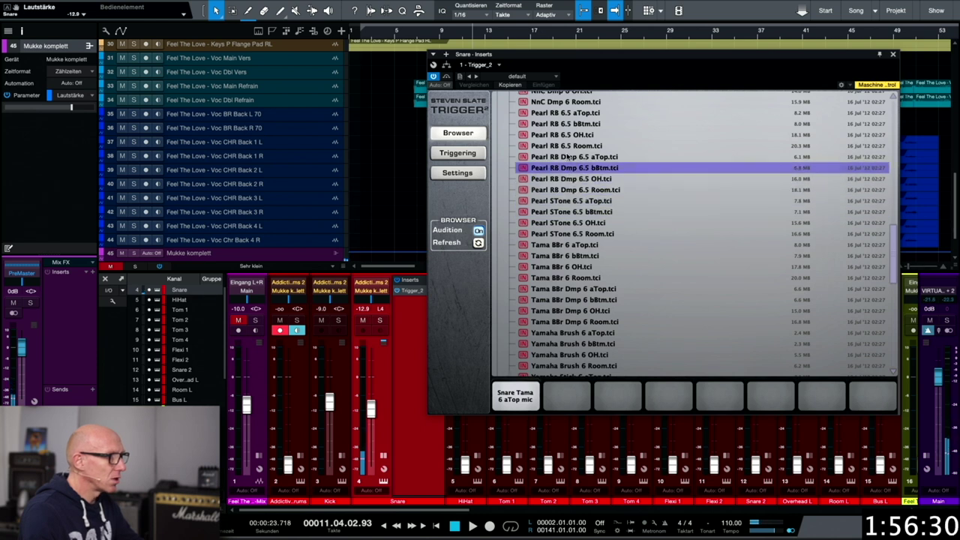
pyautogui.click(569, 156)
# Step: Audition the undamped Pearl RB 6.5 snare from its Room mic up to its top mic
pyautogui.scroll(1, 570, 161)
pyautogui.click(575, 177)
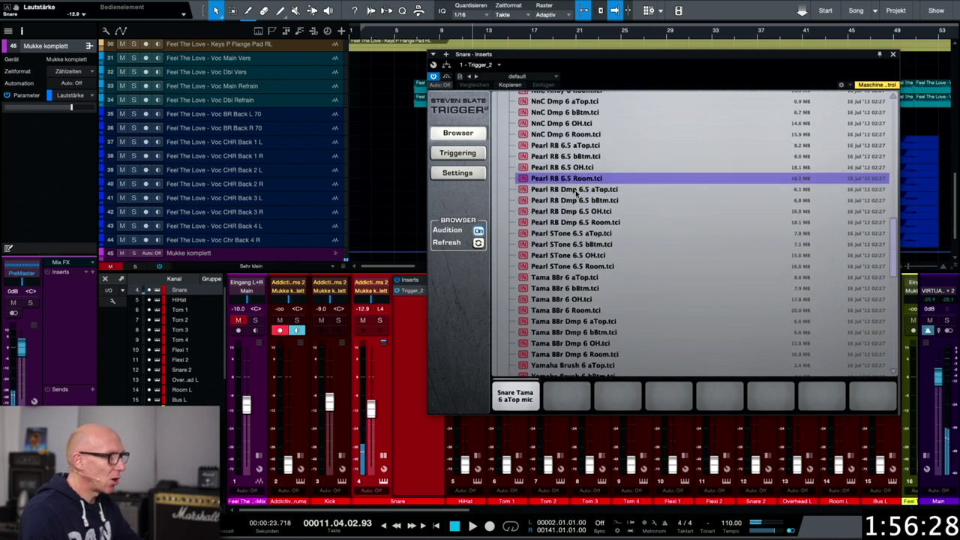
pyautogui.scroll(1, 576, 193)
pyautogui.click(579, 211)
pyautogui.click(579, 199)
pyautogui.click(578, 189)
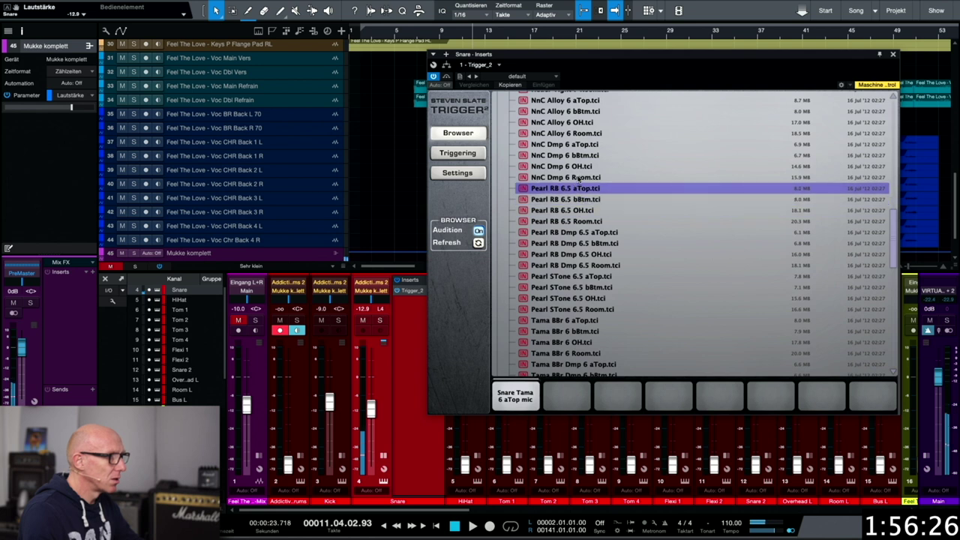
# Step: Audition the NnC Dmp 6 and NnC Alloy 6 snares, working upward through their mic variants
pyautogui.click(579, 177)
pyautogui.click(575, 166)
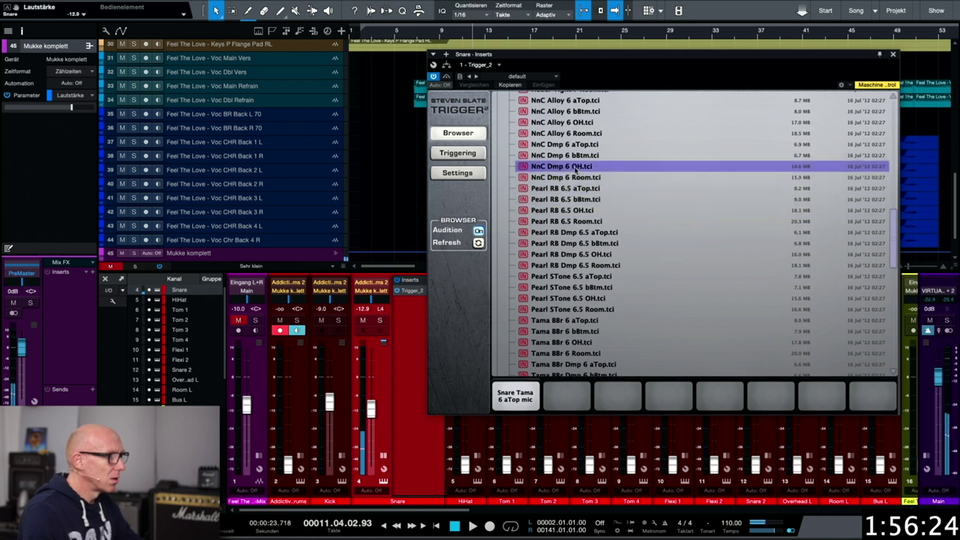
pyautogui.click(576, 156)
pyautogui.scroll(1, 576, 155)
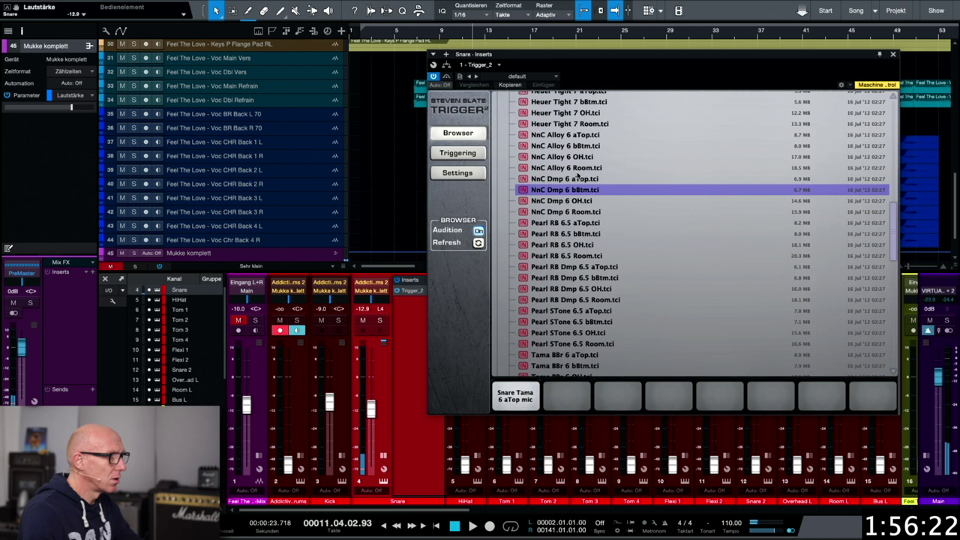
pyautogui.click(578, 182)
pyautogui.click(579, 170)
pyautogui.click(579, 158)
pyautogui.click(581, 148)
pyautogui.scroll(2, 582, 186)
pyautogui.scroll(1, 581, 190)
pyautogui.click(581, 231)
# Step: Audition the Heuer Tight 7 mic variants and load Heuer 7 Room.tci into the first sample slot
pyautogui.click(583, 219)
pyautogui.click(581, 209)
pyautogui.click(581, 198)
pyautogui.click(579, 187)
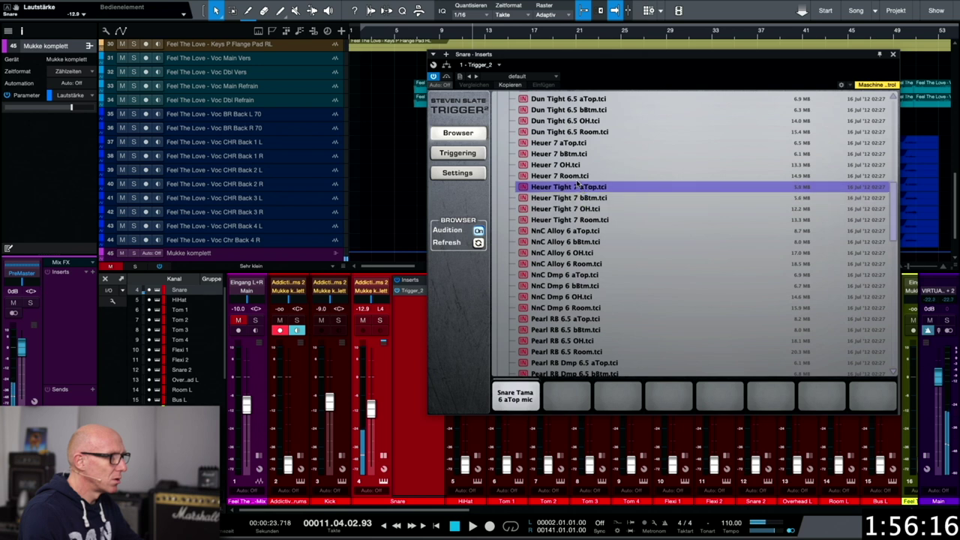
pyautogui.click(578, 178)
# Step: Audition the remaining Heuer 7 mics and the Dun Tight 6.5 snare up to its top mic
pyautogui.scroll(2, 574, 180)
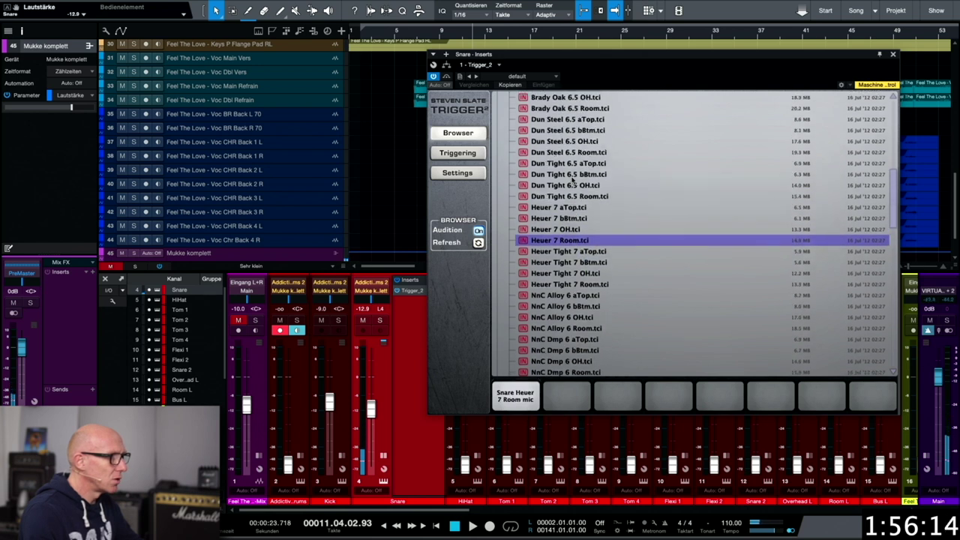
pyautogui.click(578, 245)
pyautogui.click(578, 234)
pyautogui.click(578, 223)
pyautogui.click(579, 212)
pyautogui.click(581, 201)
pyautogui.click(582, 191)
pyautogui.click(581, 180)
# Step: Load Dun Steel 6.5 Room.tci into Trigger 2's third sample slot
pyautogui.click(579, 169)
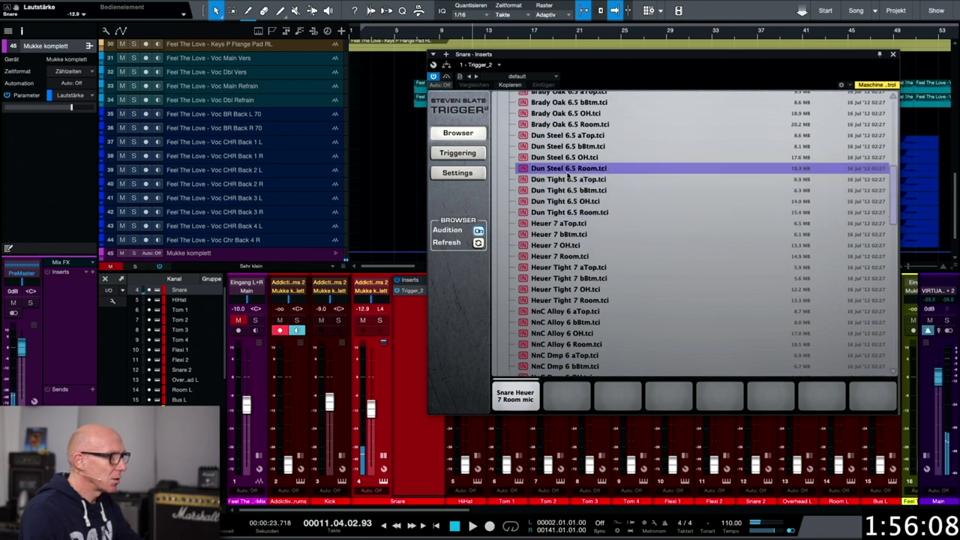
pyautogui.scroll(1, 570, 176)
pyautogui.moveTo(561, 197); pyautogui.dragTo(617, 393)
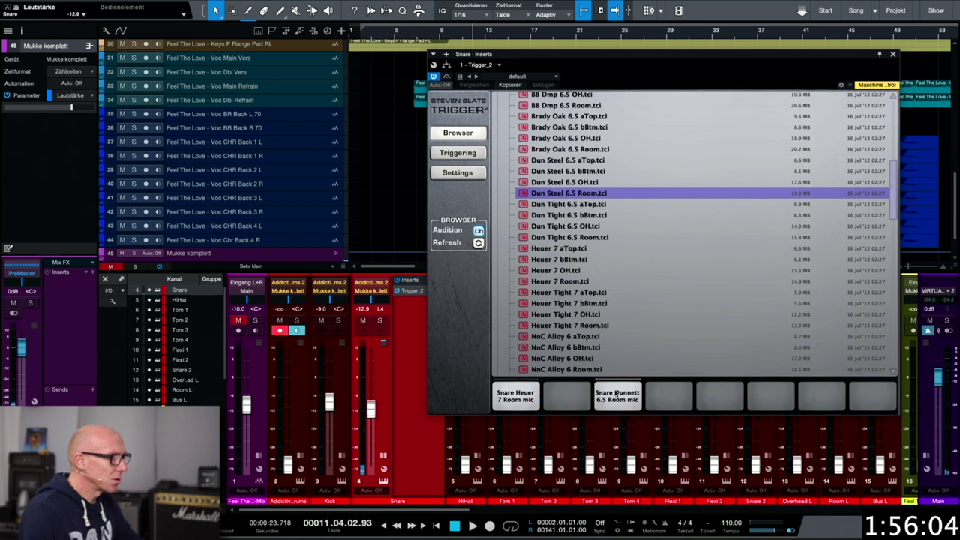
# Step: Audition the snares upward from Dun Steel 6.5 through Brady Oak 6.5, trying Brady Oak 6.5 Room in the third slot
pyautogui.scroll(2, 569, 204)
pyautogui.press('Up')
pyautogui.press('Up')
pyautogui.press('Up')
pyautogui.press('Up')
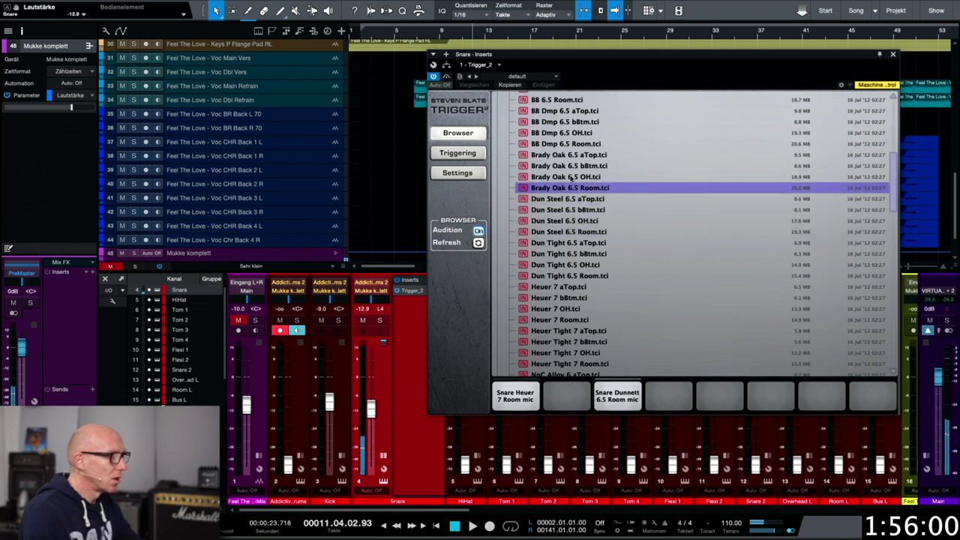
pyautogui.press('Up')
pyautogui.press('Up')
pyautogui.press('Up')
pyautogui.press('Up')
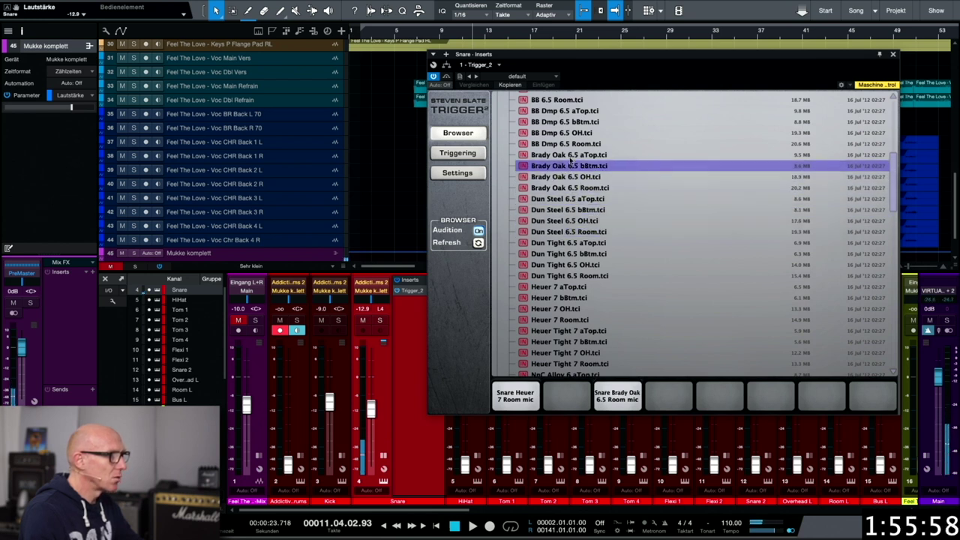
pyautogui.press('Up')
pyautogui.press('Up')
# Step: Audition the BB Dmp 6.5 and BB 6.5 snares and load BB 6.5 aTop.tci into the third slot
pyautogui.scroll(4, 570, 225)
pyautogui.click(568, 237)
pyautogui.click(565, 226)
pyautogui.click(565, 215)
pyautogui.click(565, 204)
pyautogui.click(566, 194)
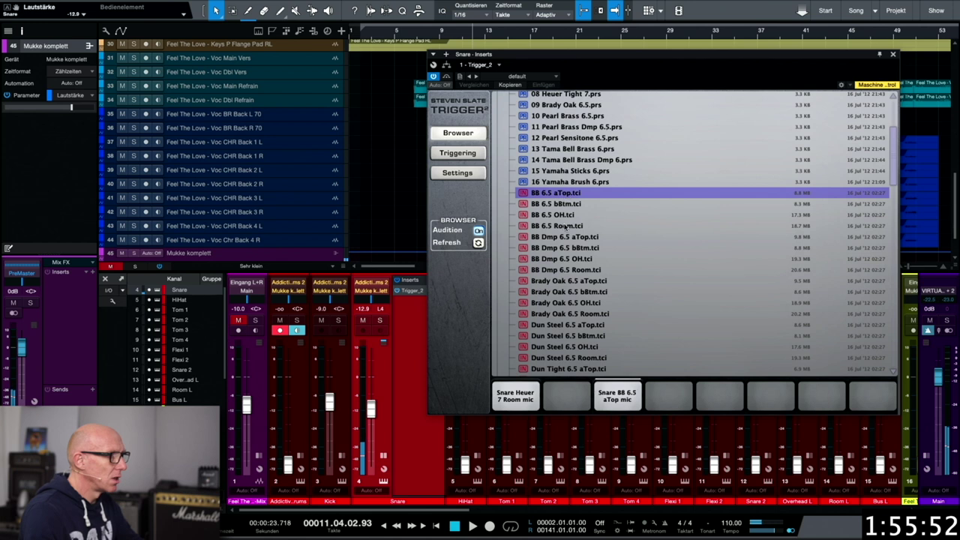
pyautogui.click(566, 226)
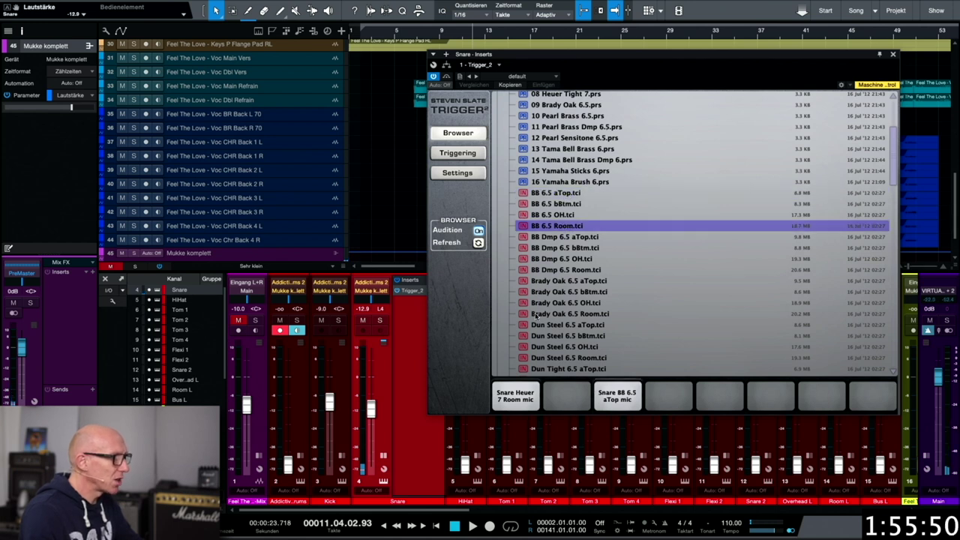
# Step: Solo the Snare channel during playback and raise the third slot's volume to 8.17 dB in Trigger 2's triggering view
pyautogui.click(381, 321)
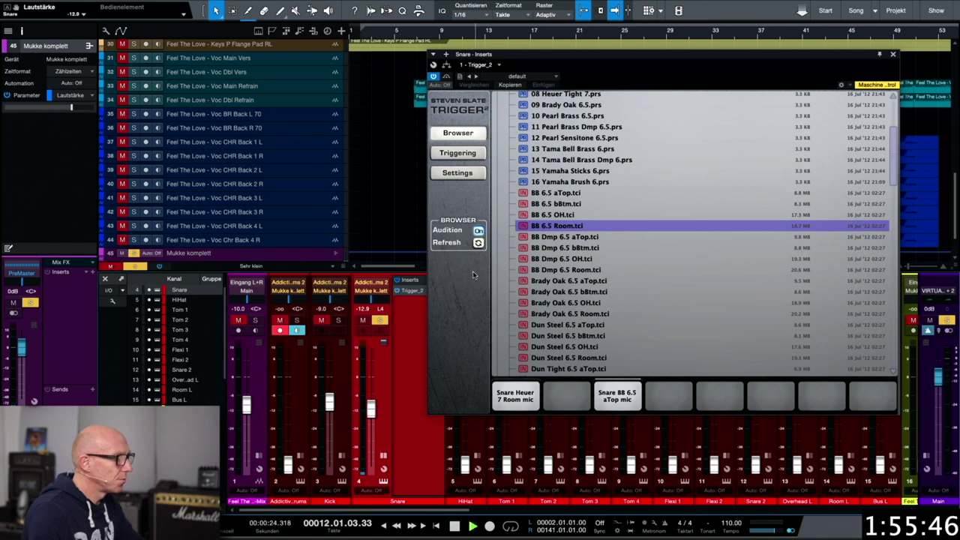
pyautogui.click(459, 156)
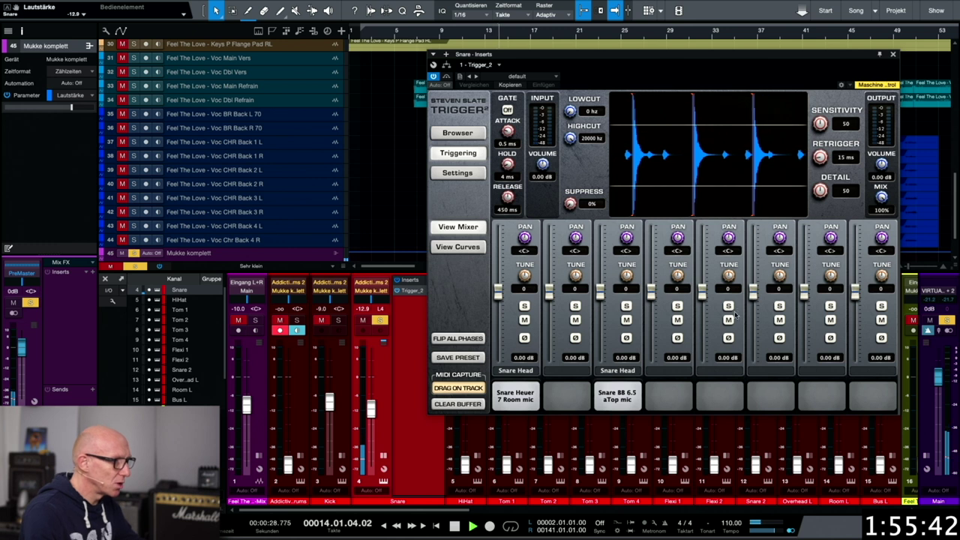
pyautogui.moveTo(601, 292); pyautogui.dragTo(599, 268)
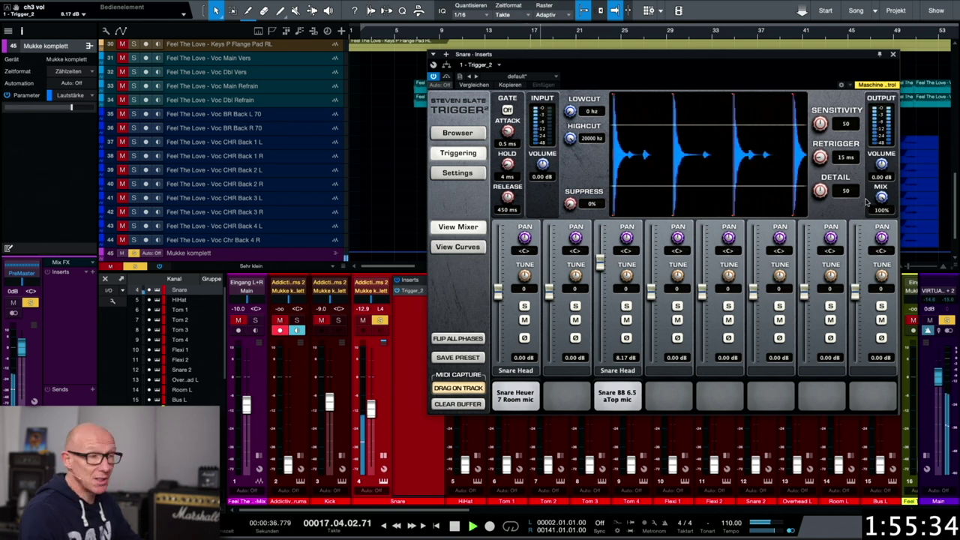
# Step: Compare dry and triggered sound, set Trigger 2's output mix to 64%, and raise the Snare channel's volume slightly
pyautogui.moveTo(882, 197); pyautogui.dragTo(893, 300)
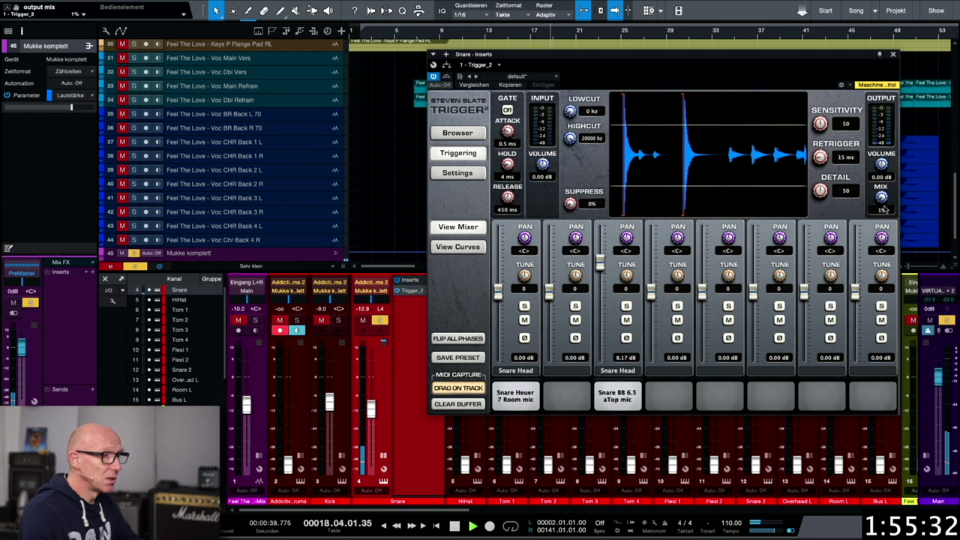
pyautogui.moveTo(881, 177); pyautogui.dragTo(874, 142)
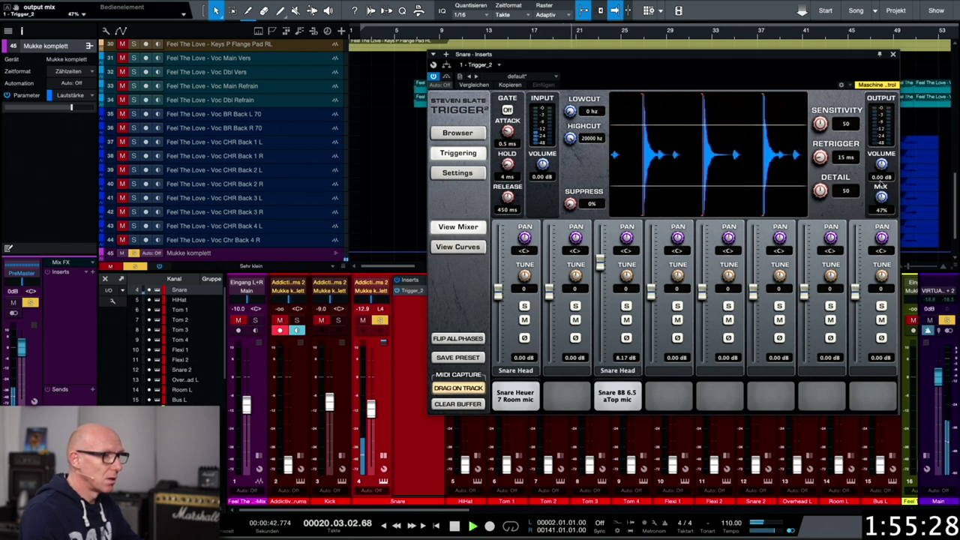
pyautogui.moveTo(883, 197); pyautogui.dragTo(884, 177)
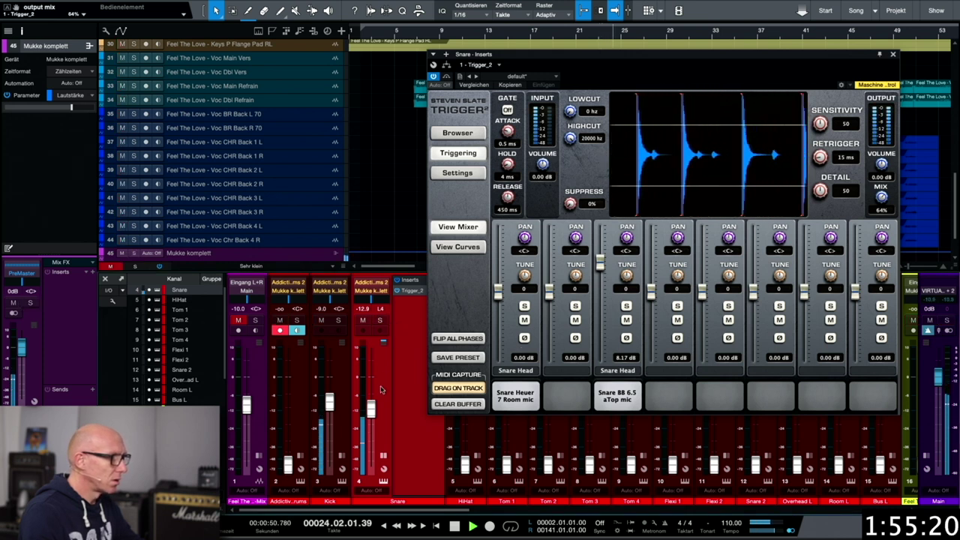
pyautogui.moveTo(371, 412); pyautogui.dragTo(370, 408)
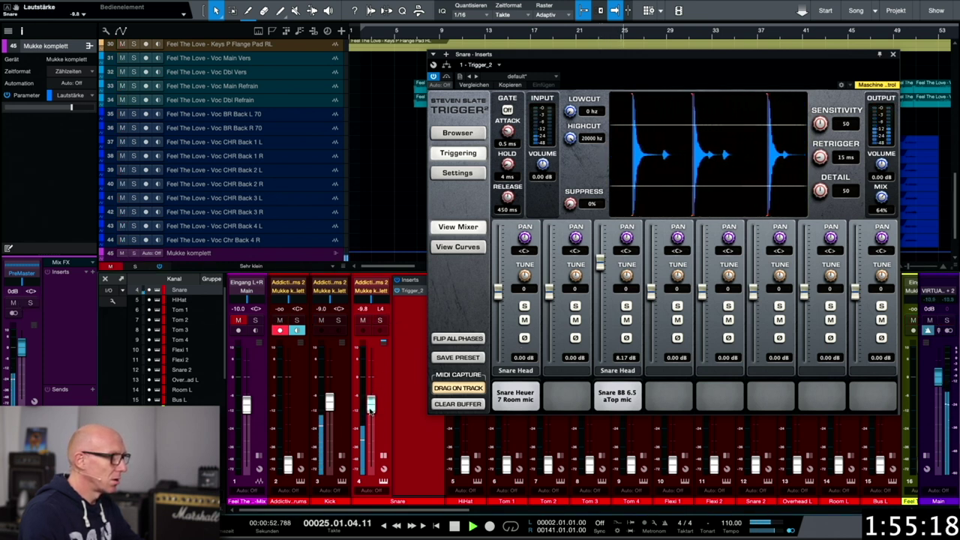
# Step: Close the Trigger 2 window and raise the Overhead L channel's volume to -7.1 dB during playback
pyautogui.press('space')
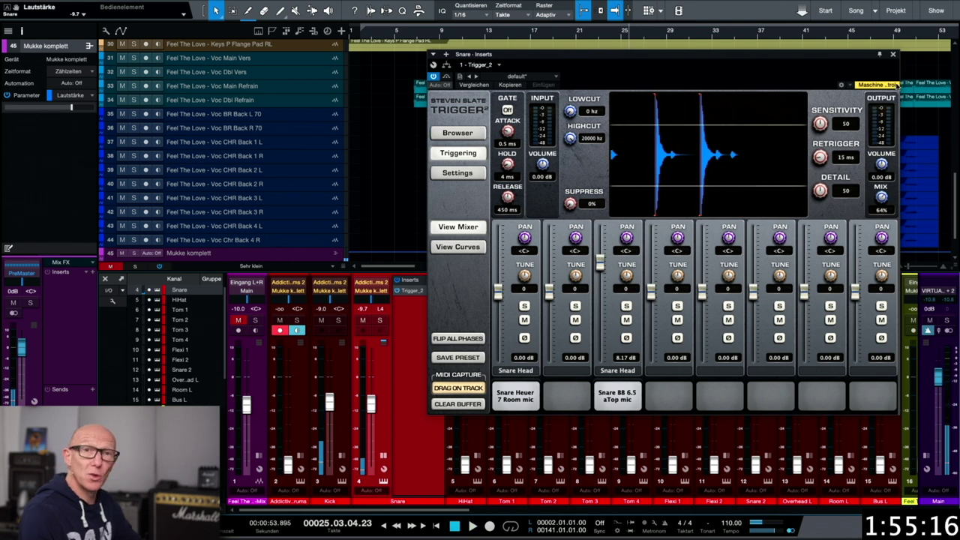
pyautogui.click(893, 54)
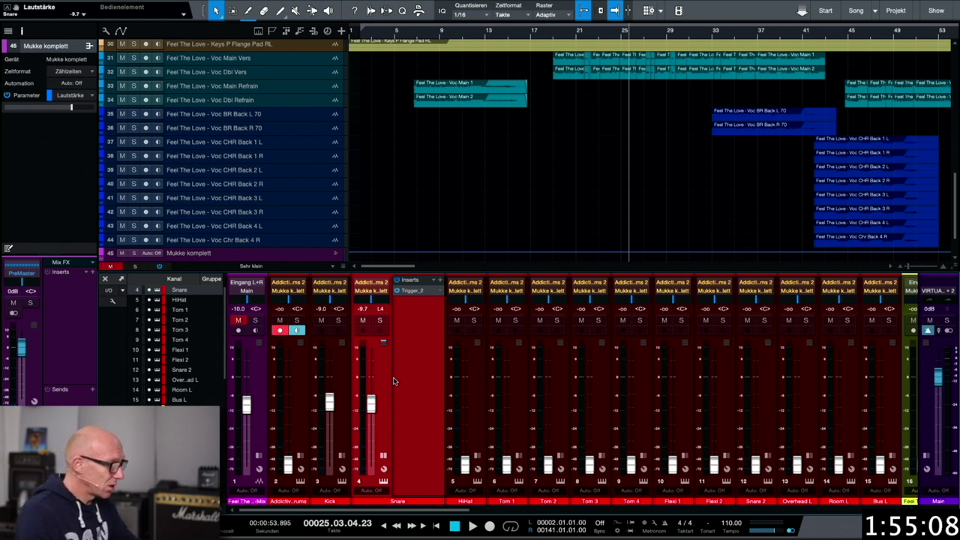
pyautogui.scroll(-2, 544, 128)
pyautogui.scroll(10, 544, 130)
pyautogui.scroll(-4, 544, 130)
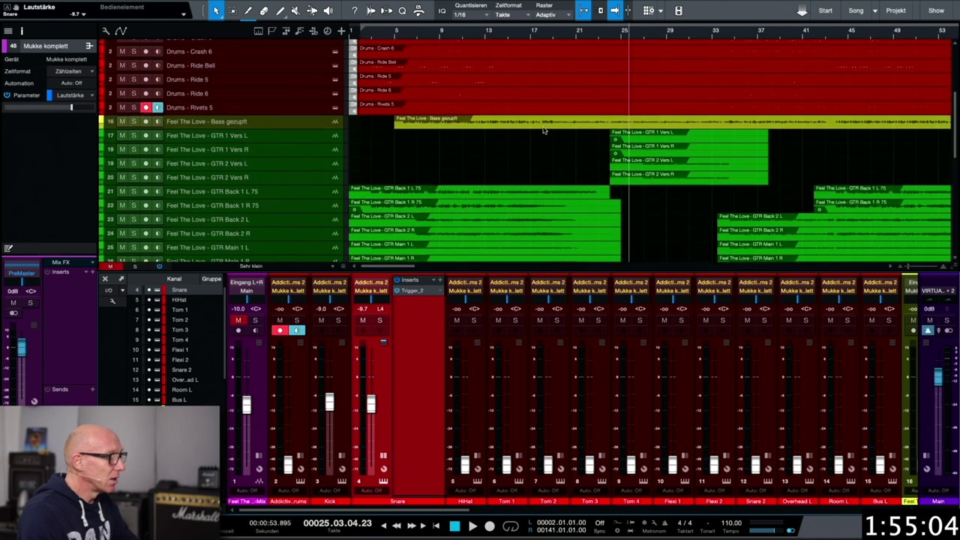
pyautogui.scroll(1, 544, 129)
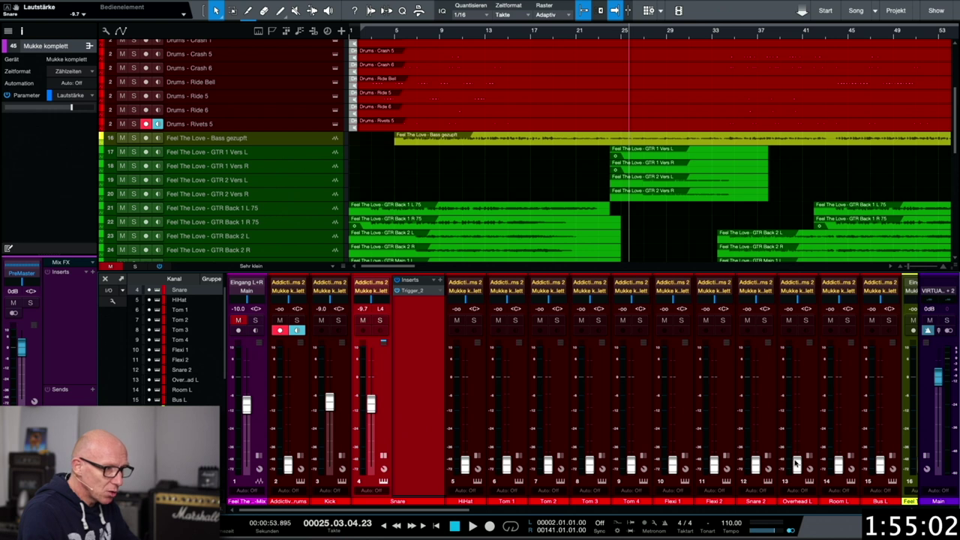
pyautogui.moveTo(797, 466); pyautogui.dragTo(798, 400)
pyautogui.press('space')
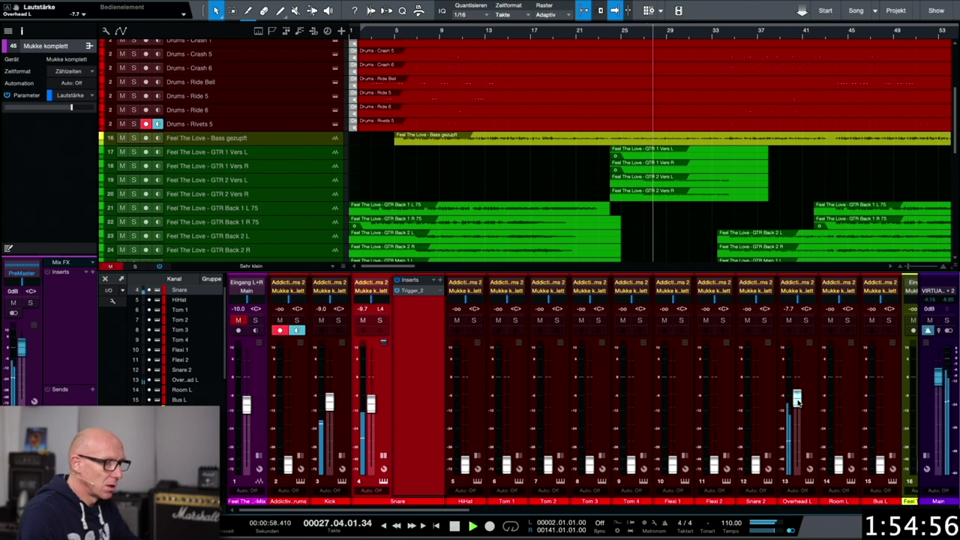
pyautogui.moveTo(797, 401); pyautogui.dragTo(797, 401)
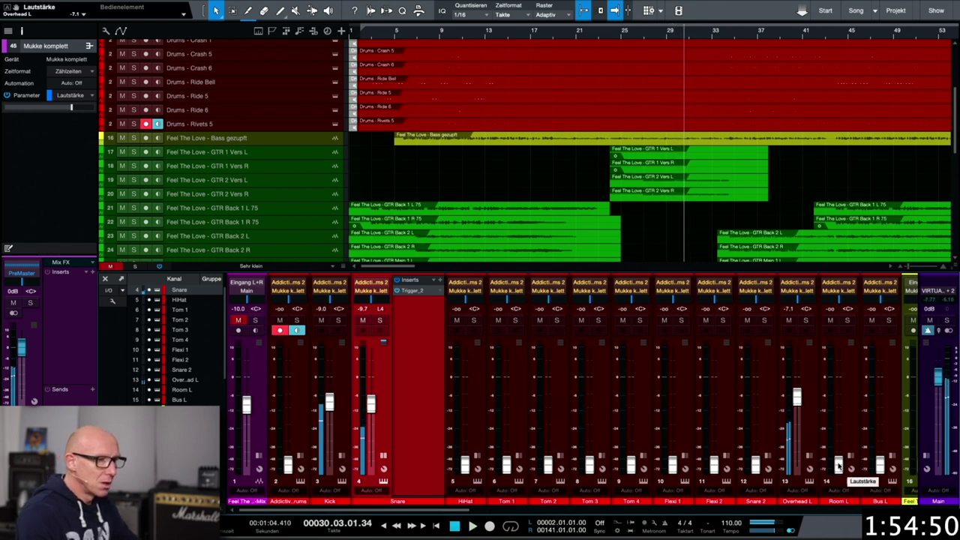
# Step: Unmute the Room channel in Addictive Drums 2 and blend in the Room L channel at -28.1 dB
pyautogui.moveTo(838, 467); pyautogui.dragTo(839, 378)
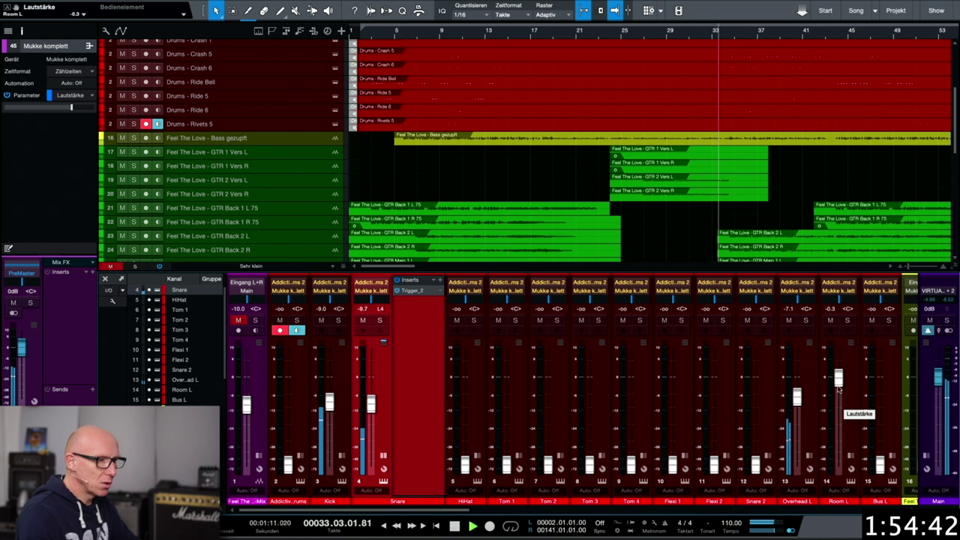
pyautogui.moveTo(839, 378)
pyautogui.mouseDown()
pyautogui.moveTo(867, 476)
pyautogui.moveTo(881, 392)
pyautogui.moveTo(880, 466)
pyautogui.moveTo(840, 383)
pyautogui.moveTo(839, 394)
pyautogui.mouseUp()
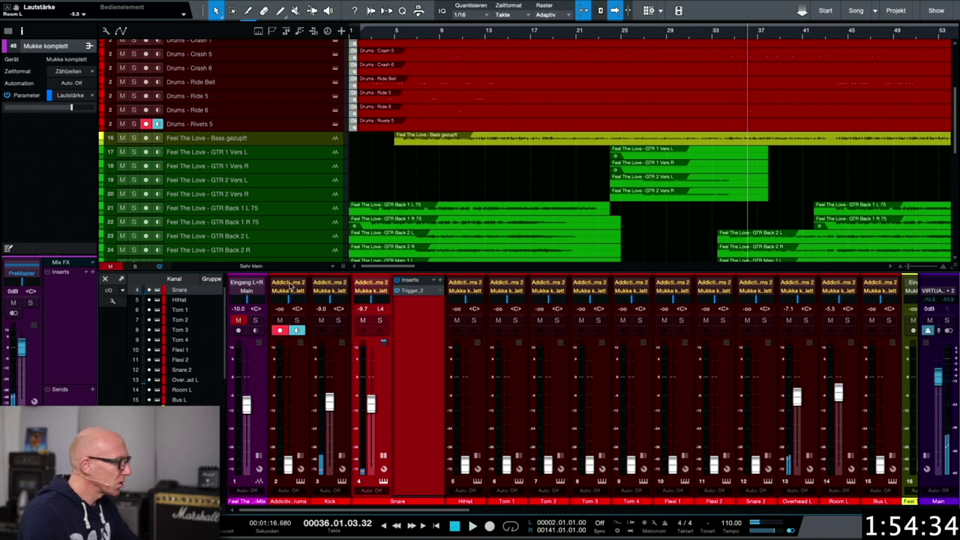
pyautogui.click(290, 285)
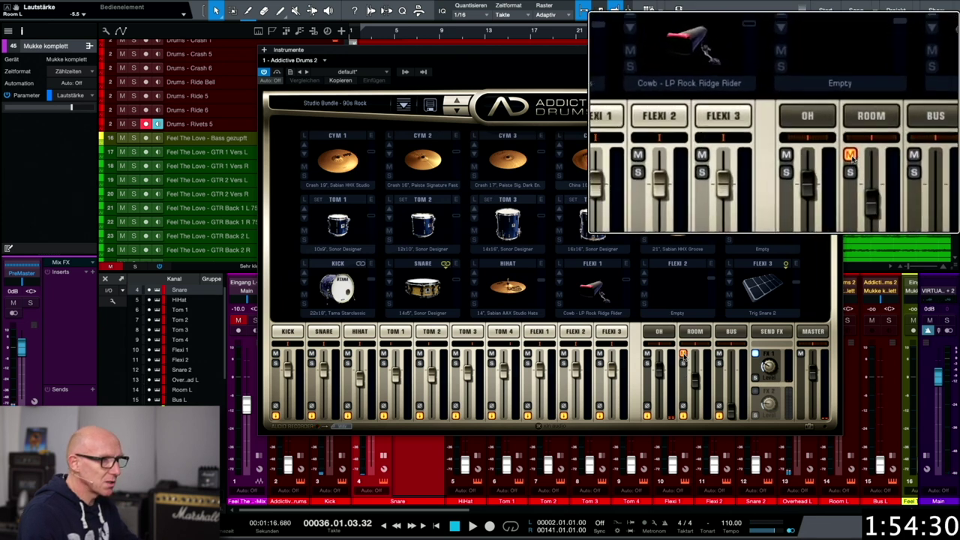
pyautogui.click(683, 354)
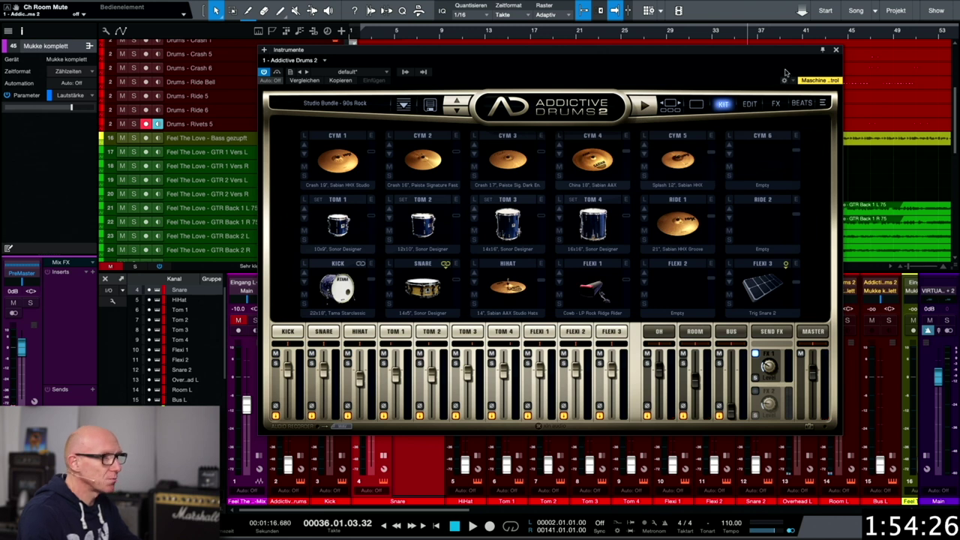
pyautogui.click(837, 51)
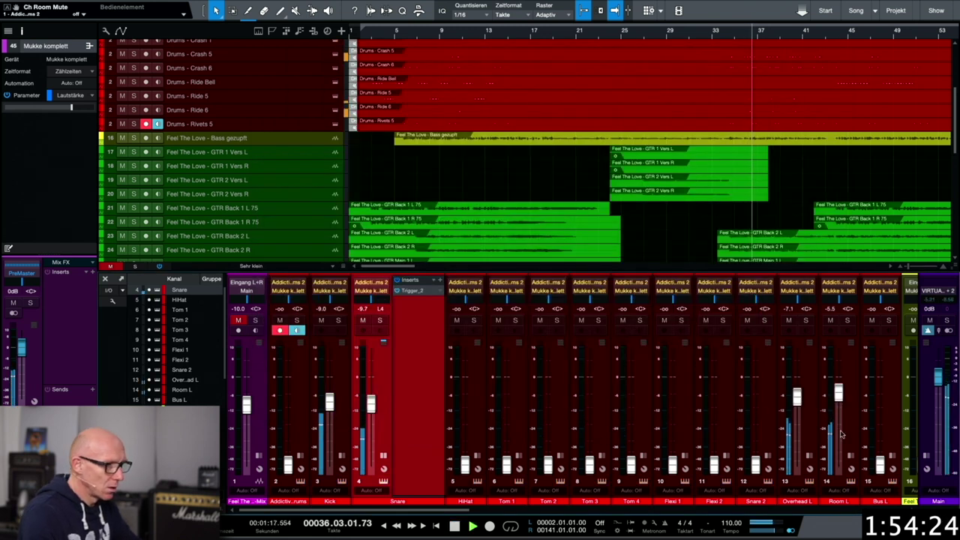
pyautogui.moveTo(840, 392); pyautogui.dragTo(841, 384)
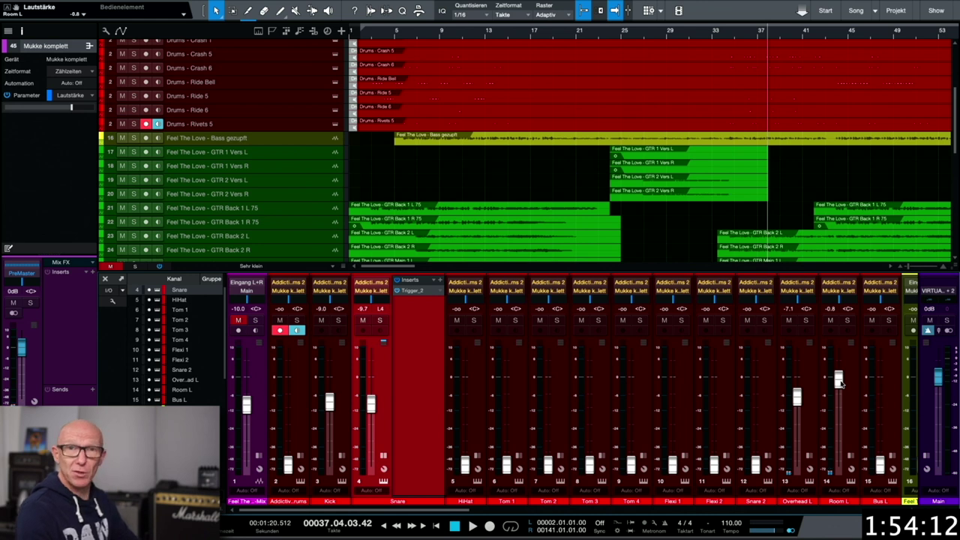
pyautogui.moveTo(838, 381); pyautogui.dragTo(838, 441)
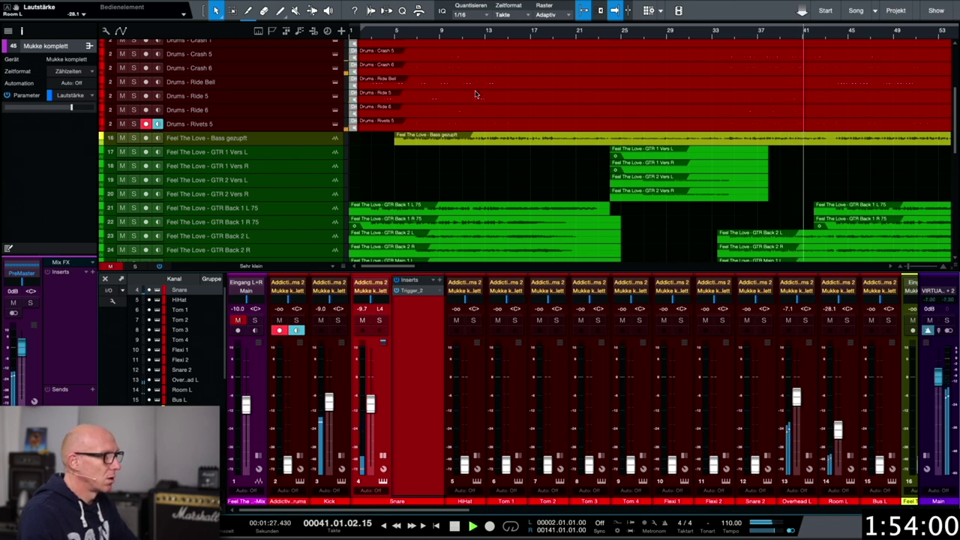
# Step: Select the Drums - Hi Hats Closed track, play from bar 15 and raise the HiHat channel's volume to -12.9 dB
pyautogui.scroll(4, 485, 91)
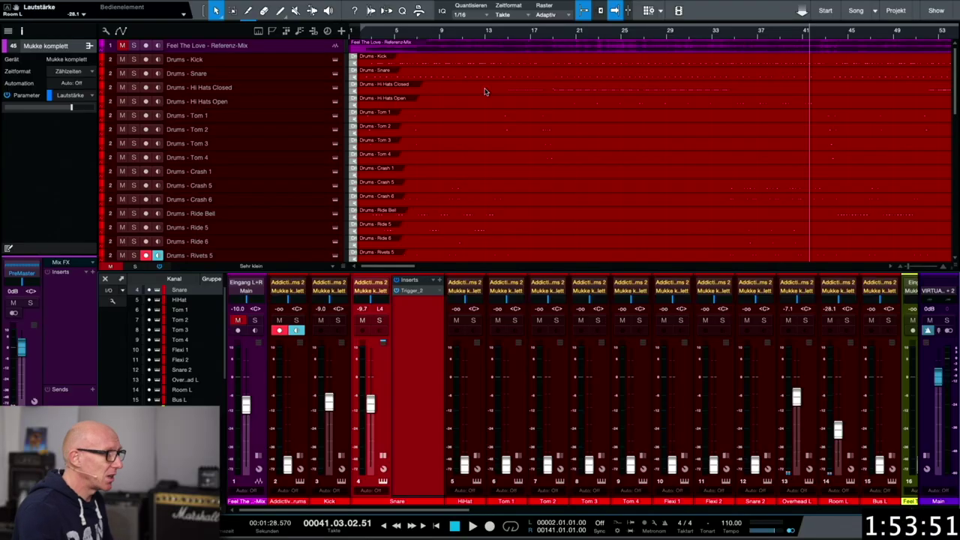
pyautogui.click(270, 88)
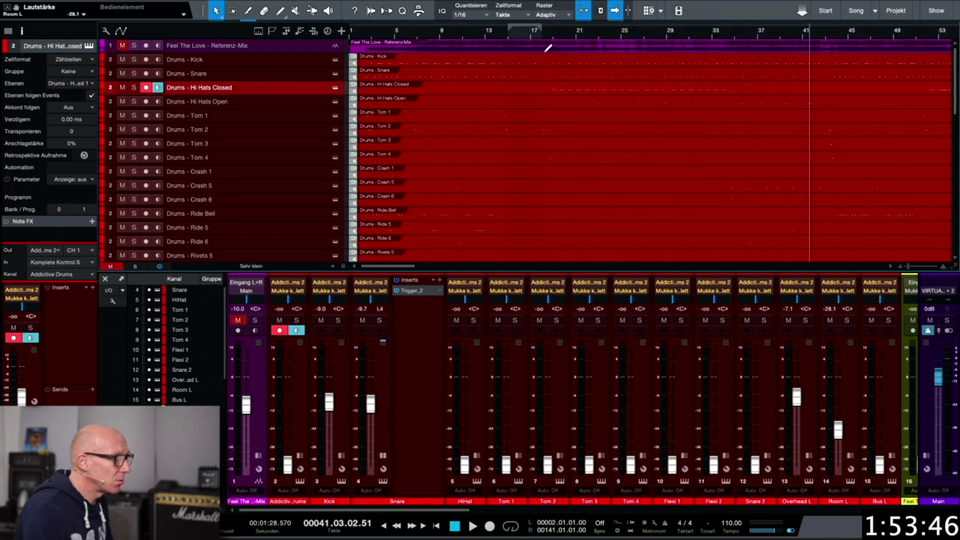
pyautogui.click(509, 30)
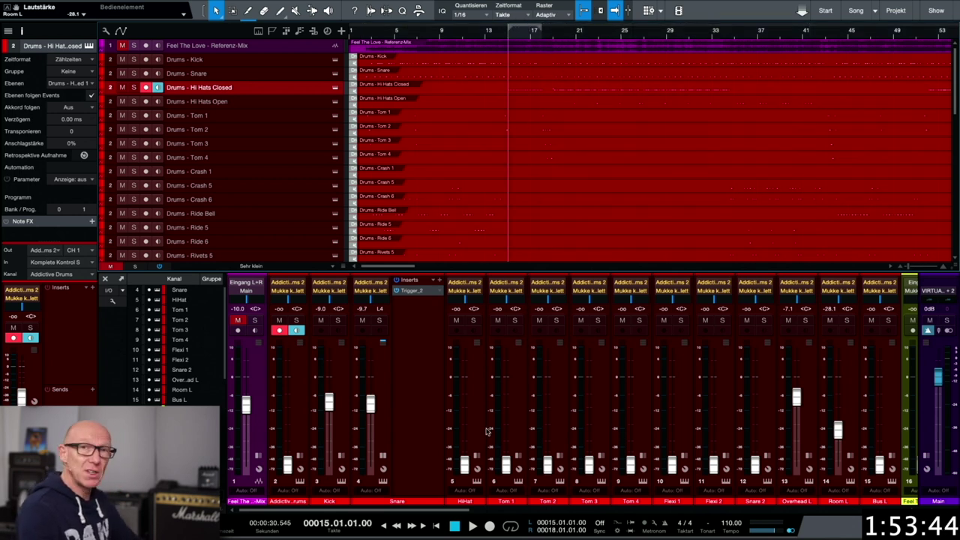
pyautogui.press('space')
pyautogui.moveTo(464, 465); pyautogui.dragTo(465, 412)
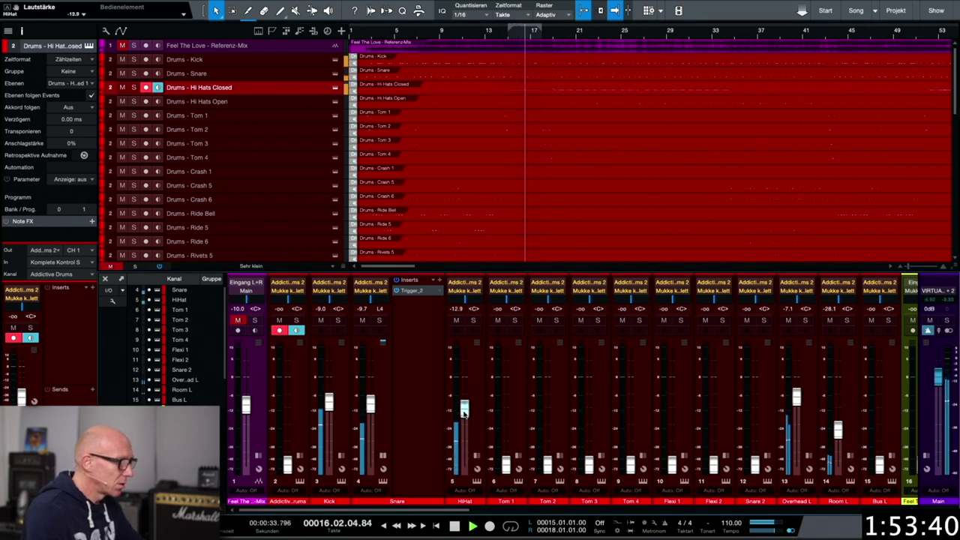
pyautogui.press('space')
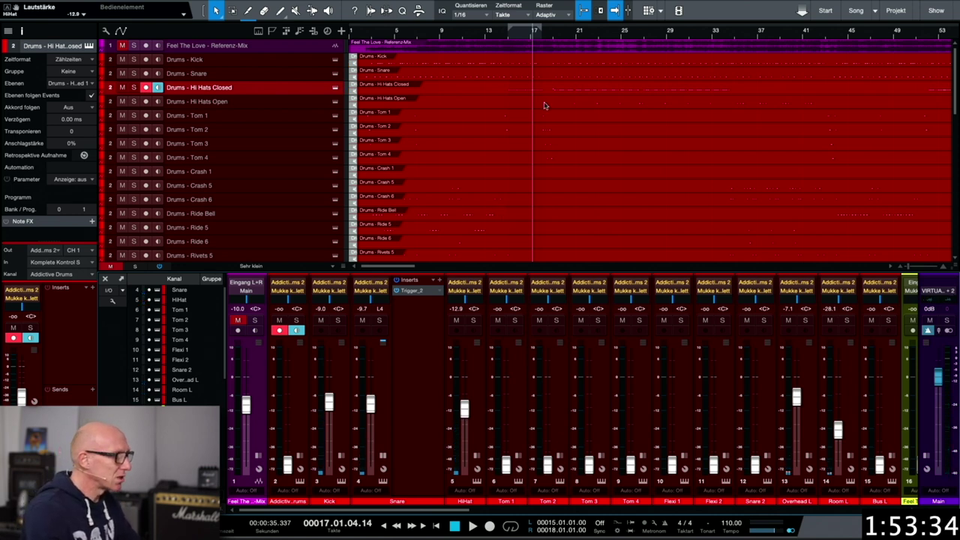
# Step: Humanize a C#2 note in the Hi Hats Closed part with a velocity range of ±20% and a note start range of ±0.00.10
pyautogui.doubleClick(493, 88)
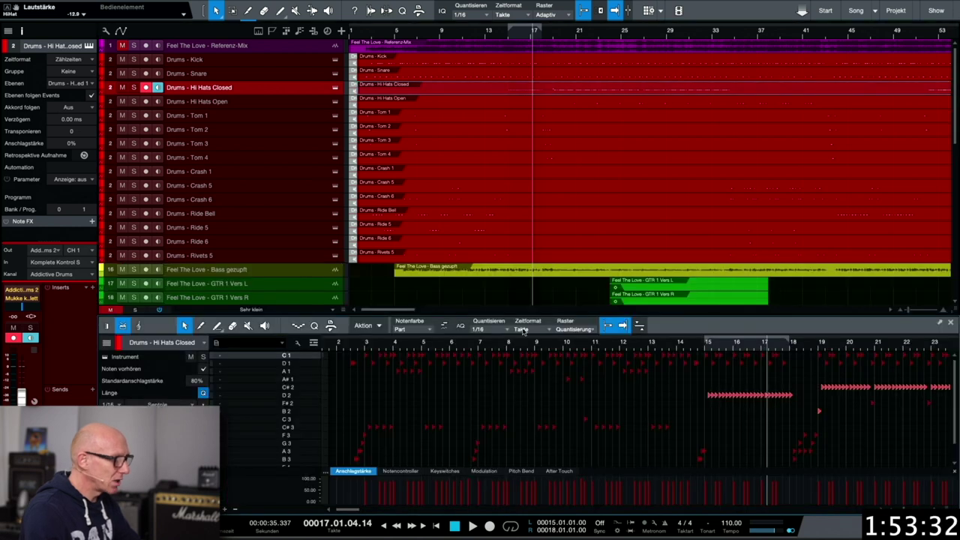
pyautogui.click(430, 103)
pyautogui.click(441, 89)
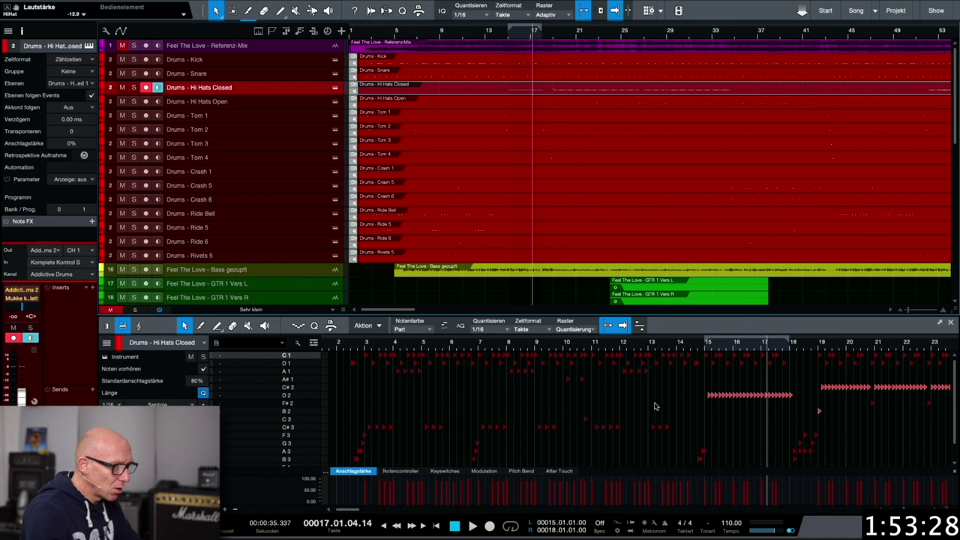
pyautogui.hscroll(10, 654, 406)
pyautogui.hscroll(3, 651, 406)
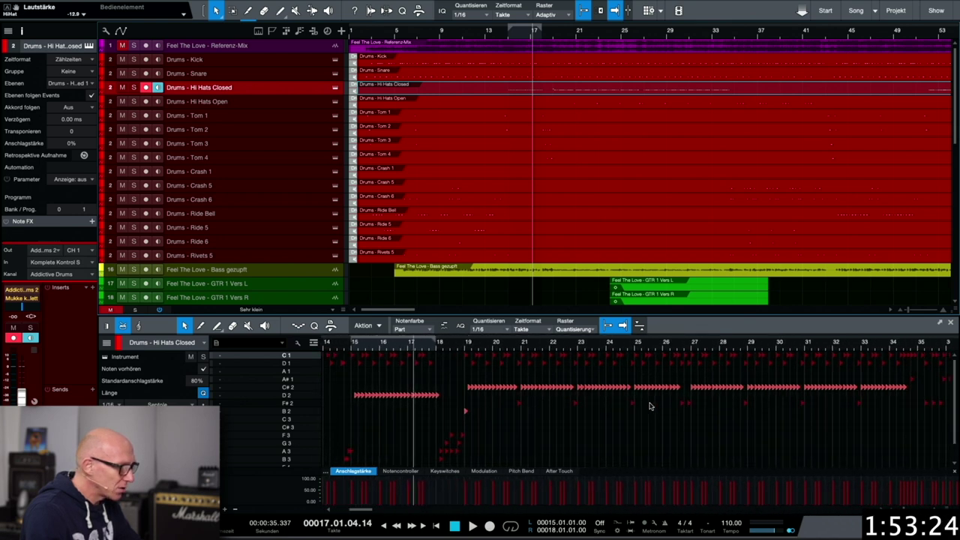
pyautogui.rightClick(491, 387)
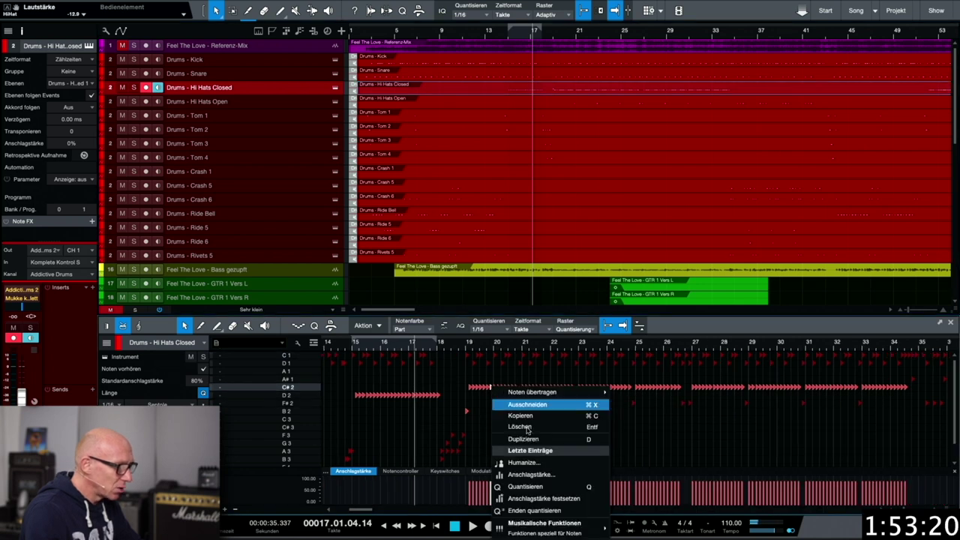
pyautogui.click(535, 462)
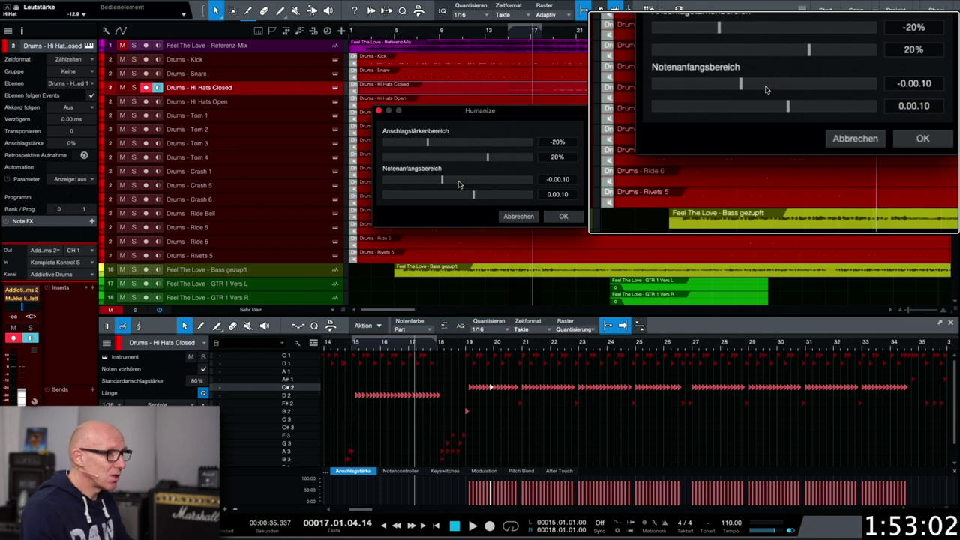
pyautogui.click(562, 217)
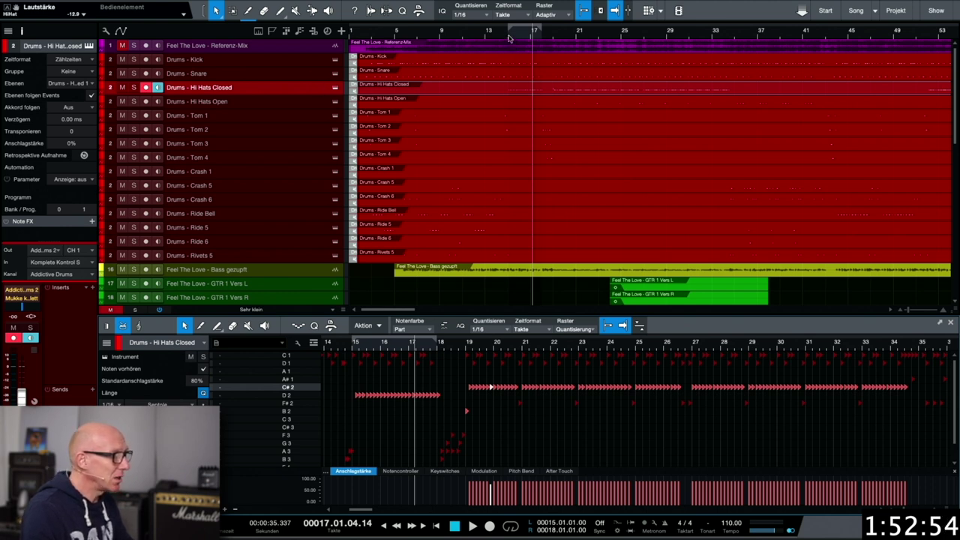
# Step: Listen to the hi-hats from bar 15, bring back the mixer and lower the HiHat channel's volume to -21.9 dB
pyautogui.click(509, 37)
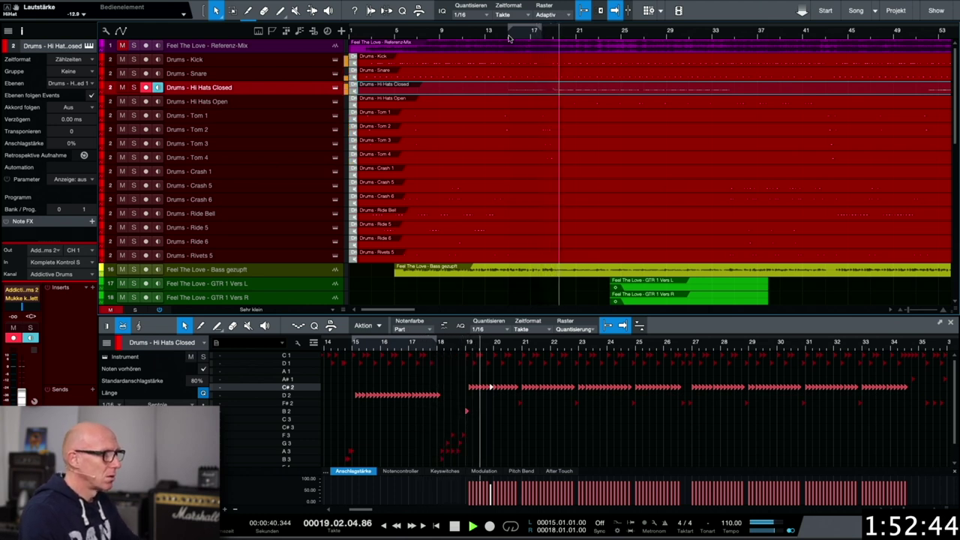
pyautogui.press('space')
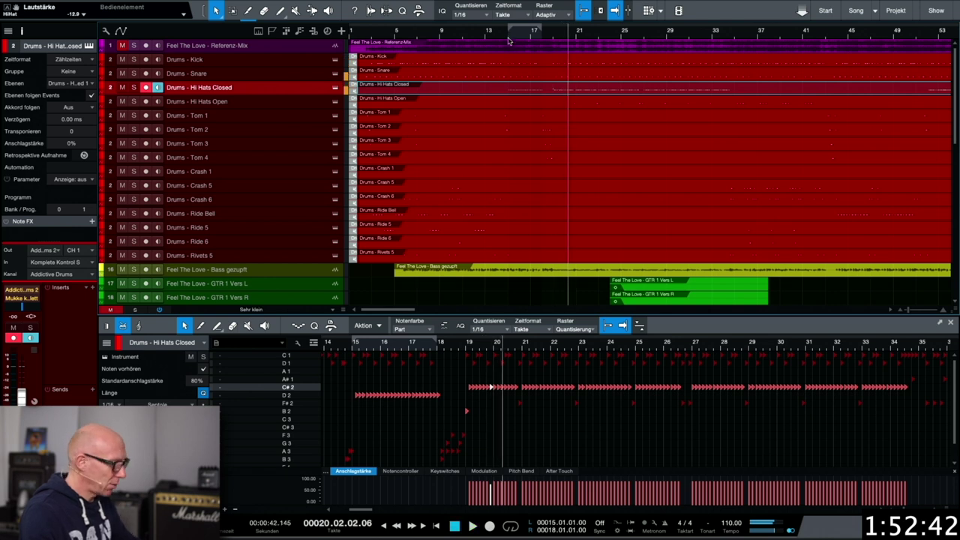
pyautogui.press('F3')
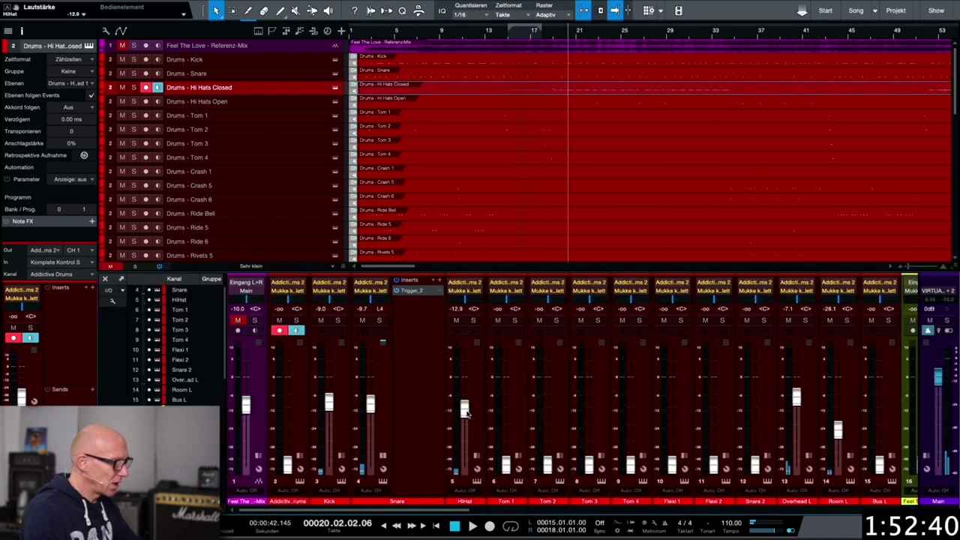
pyautogui.press('space')
pyautogui.moveTo(465, 411); pyautogui.dragTo(465, 422)
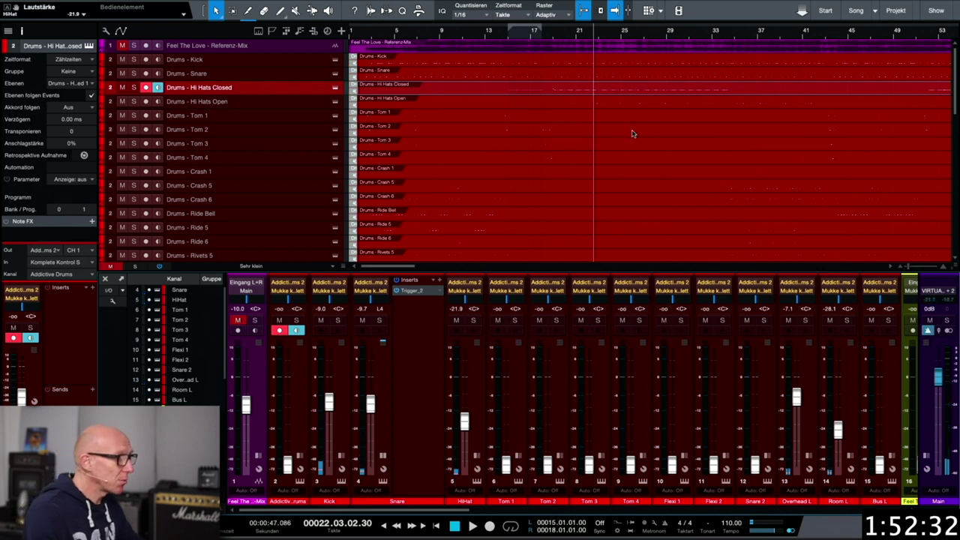
# Step: Pan the tom channels: Tom 1 to L42, Tom 2 to L15, Tom 3 to R15 and Tom 4 to R41
pyautogui.click(518, 394)
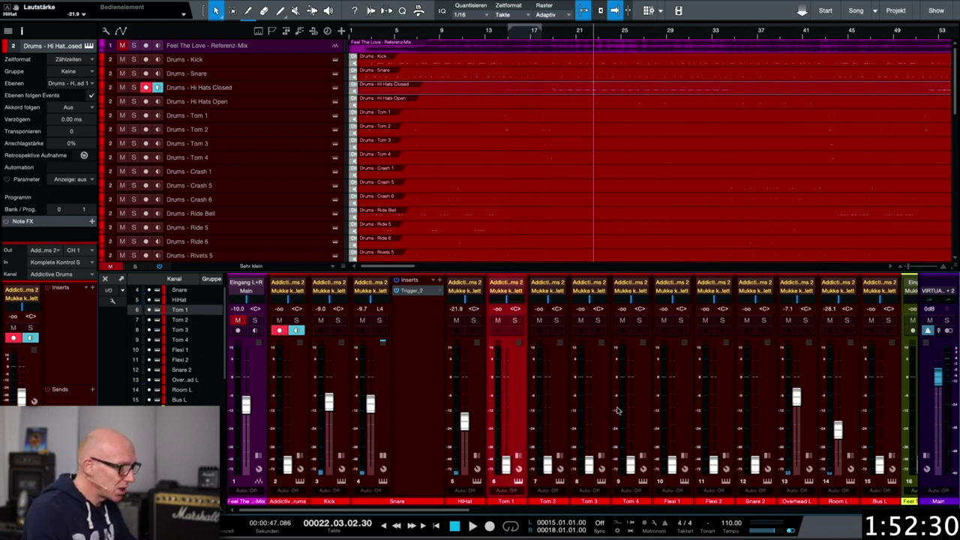
pyautogui.keyDown('shift'); pyautogui.click(640, 410); pyautogui.keyUp('shift')
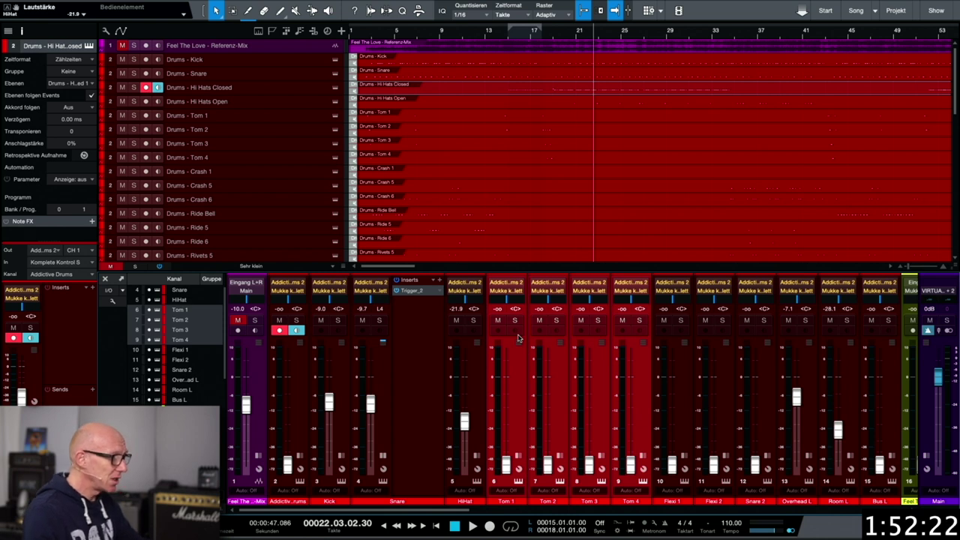
pyautogui.click(511, 368)
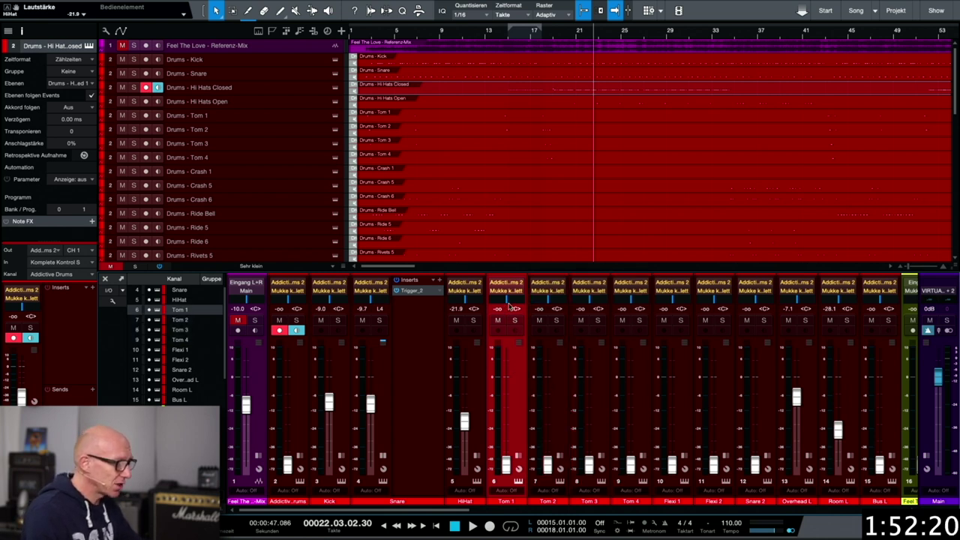
pyautogui.moveTo(508, 305); pyautogui.dragTo(547, 304)
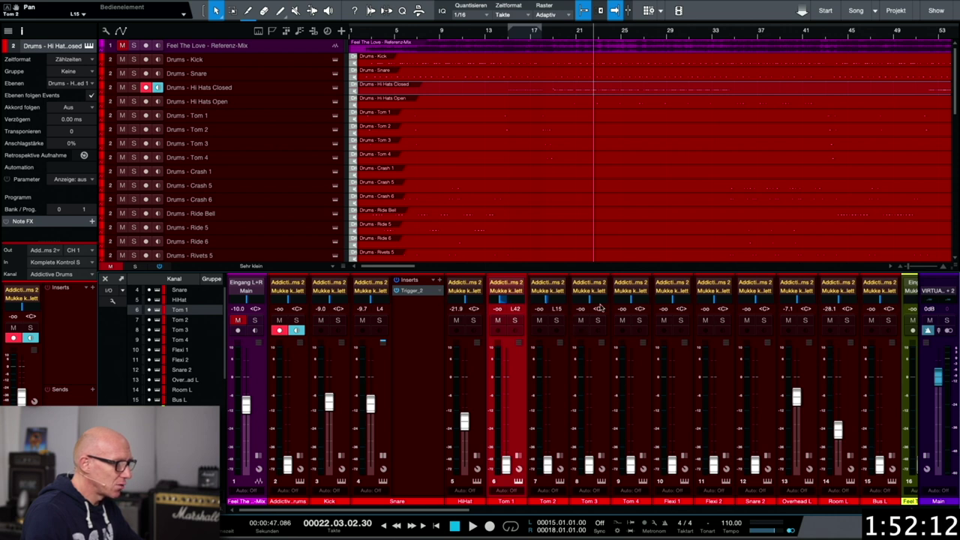
pyautogui.moveTo(591, 302); pyautogui.dragTo(639, 303)
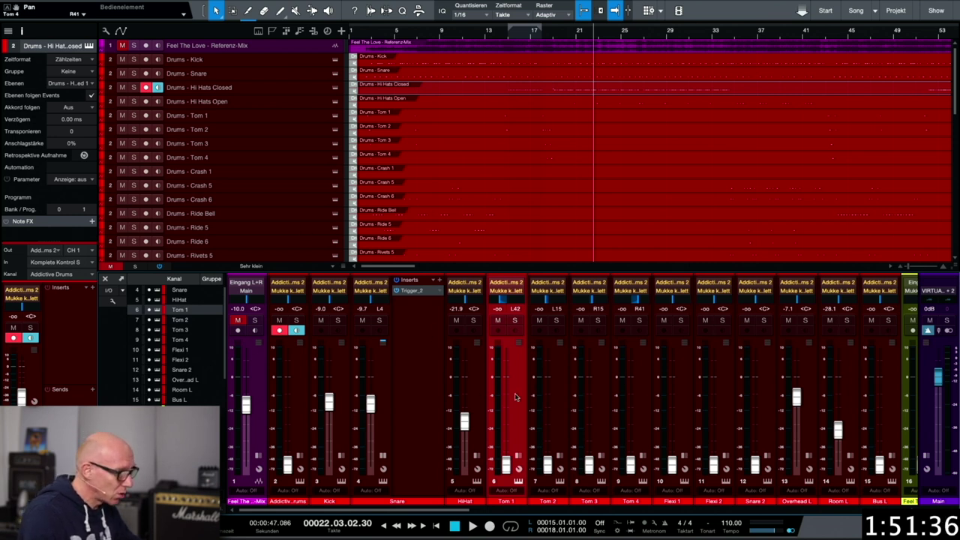
# Step: Add a bus for the Tom 1 to Tom 4 channels and place it directly before Mukke komplett
pyautogui.keyDown('shift'); pyautogui.click(645, 414); pyautogui.keyUp('shift')
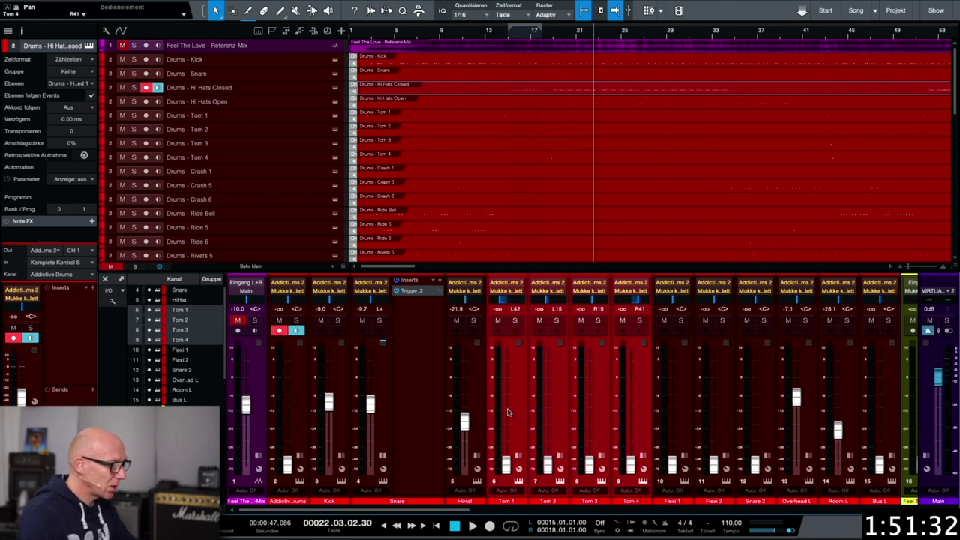
pyautogui.rightClick(514, 368)
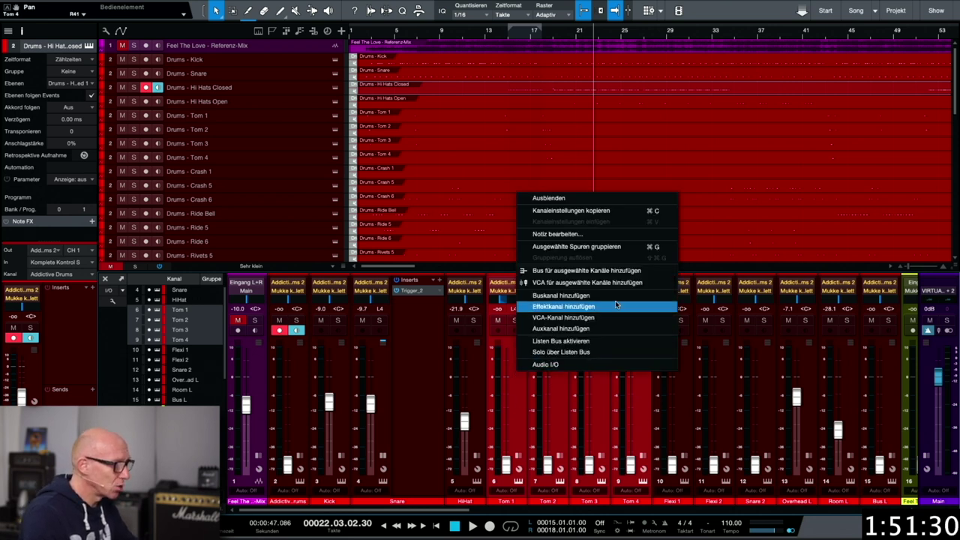
pyautogui.click(616, 271)
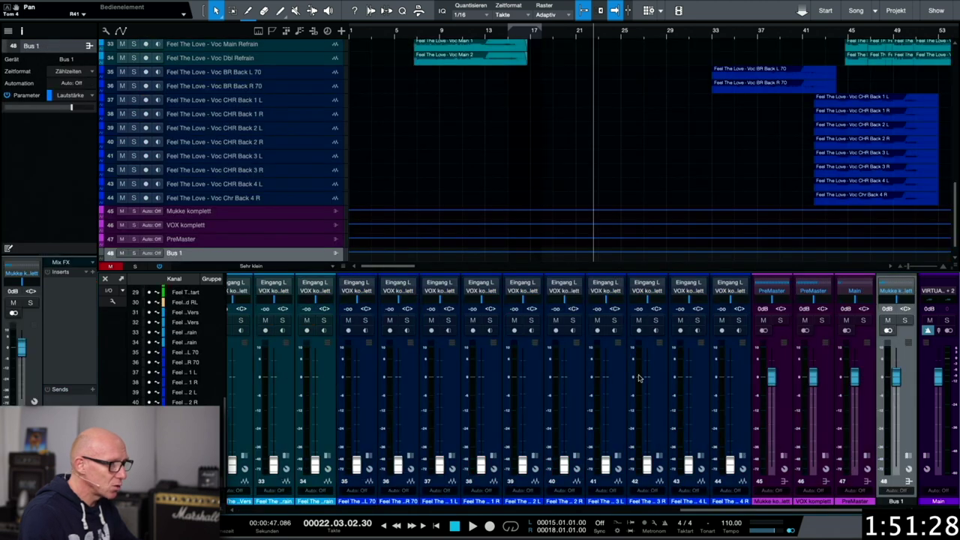
pyautogui.moveTo(901, 407); pyautogui.dragTo(767, 412)
# Step: Rename the new toms bus "Toms kmpl" and color it red
pyautogui.doubleClick(773, 501)
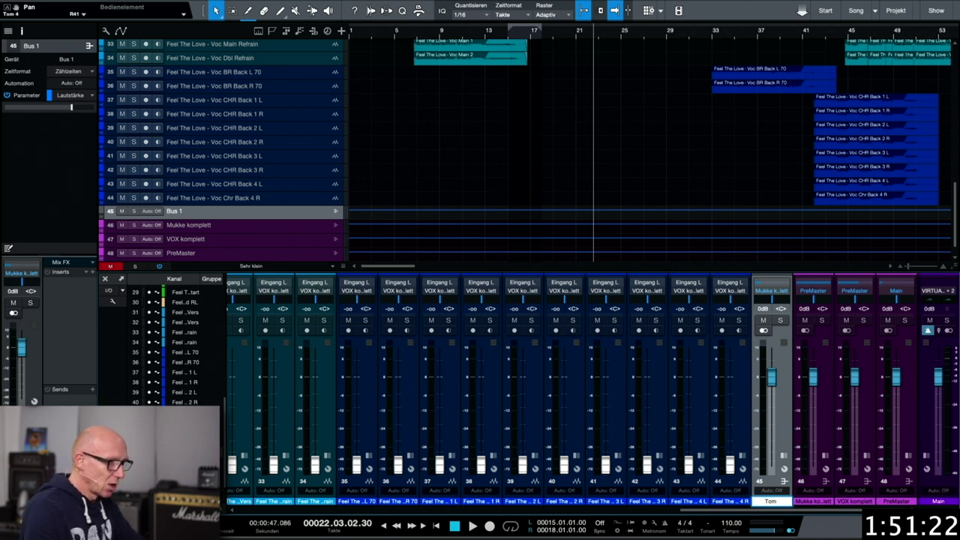
pyautogui.write('Toms kmpl')
pyautogui.press('Return')
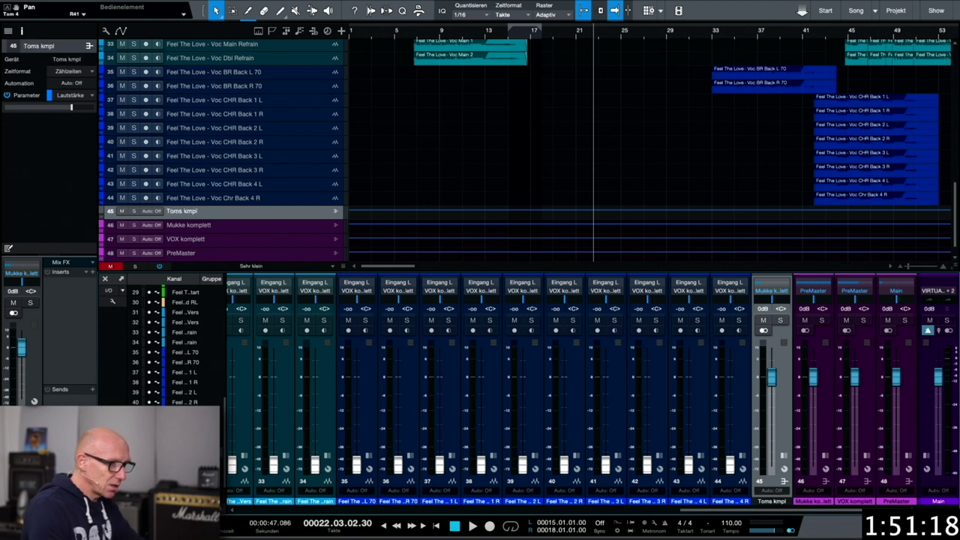
pyautogui.click(792, 486)
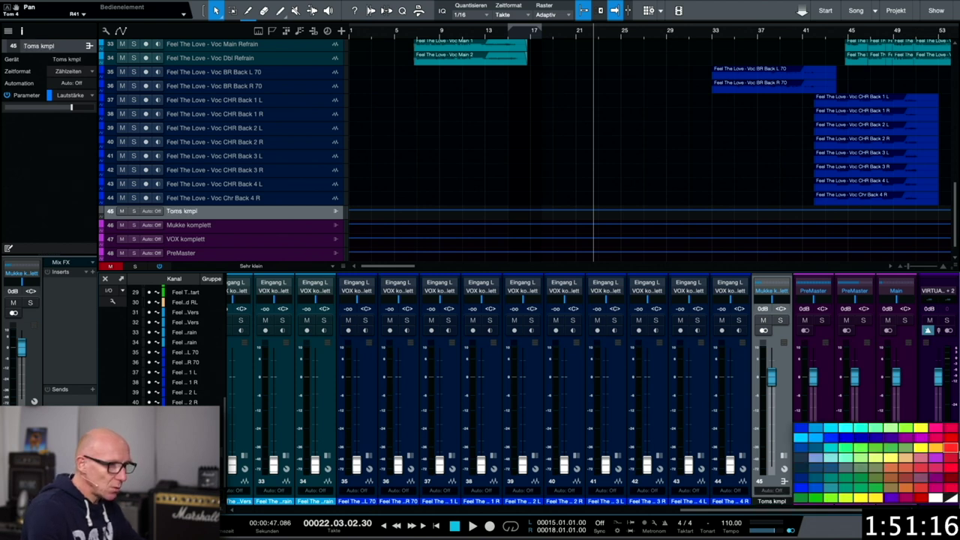
pyautogui.click(955, 445)
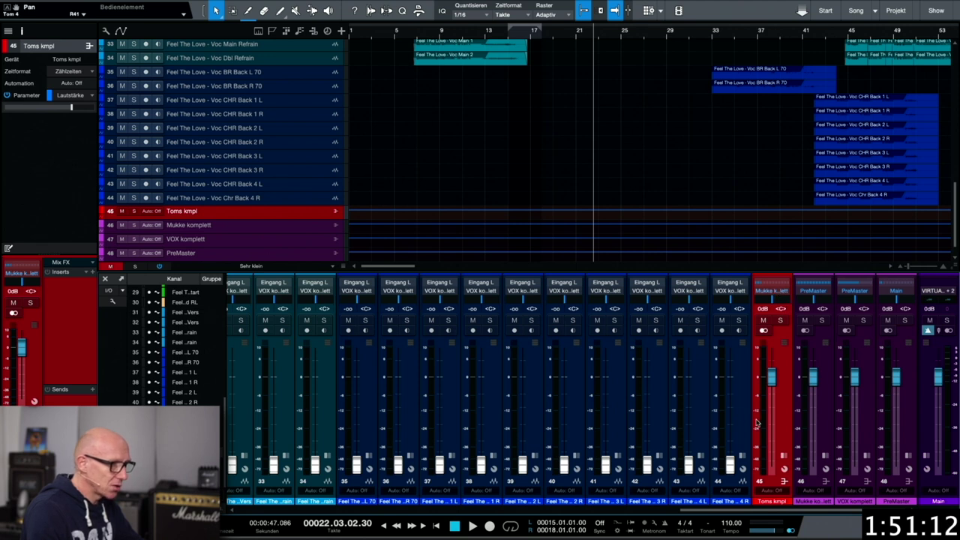
# Step: Add a bus for the Snare channel and name it "Snare kmpl"
pyautogui.moveTo(734, 508); pyautogui.dragTo(242, 511)
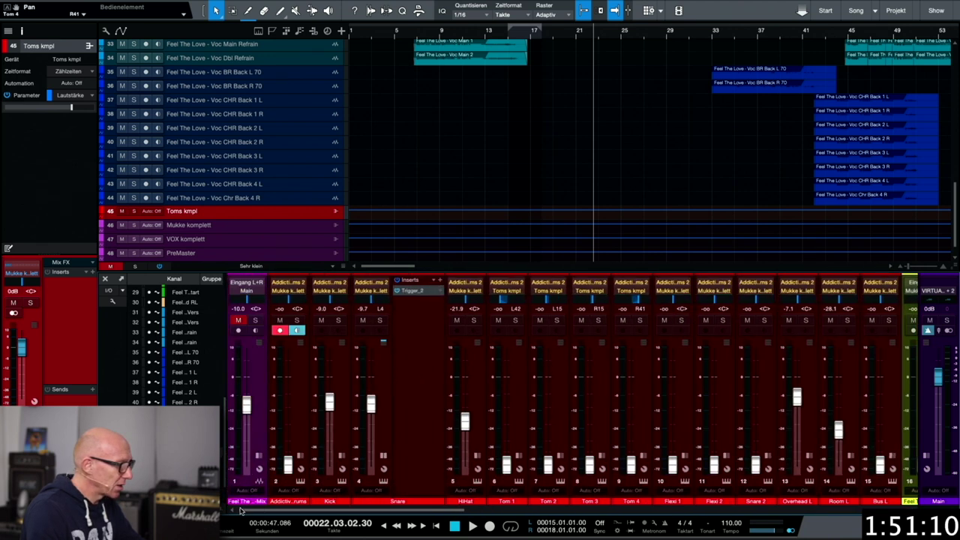
pyautogui.click(345, 430)
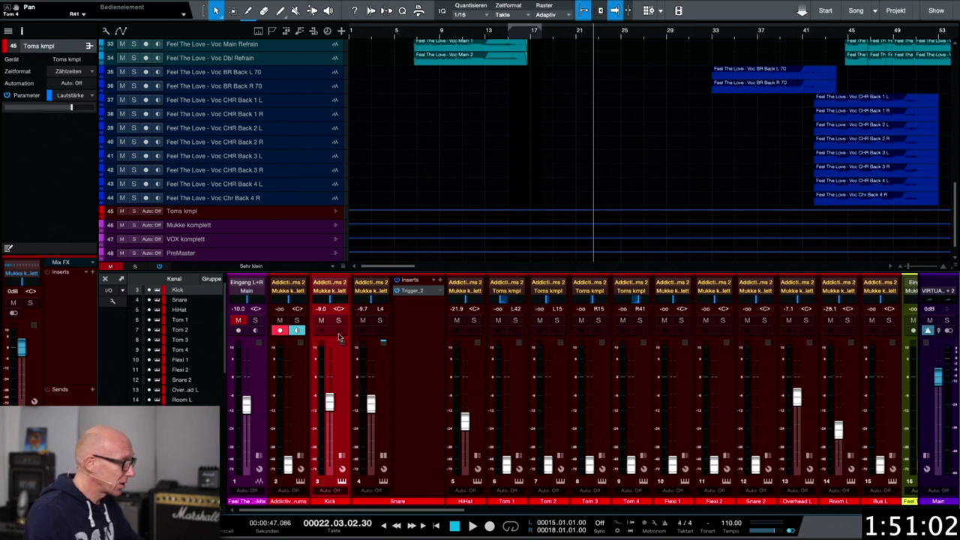
pyautogui.click(387, 410)
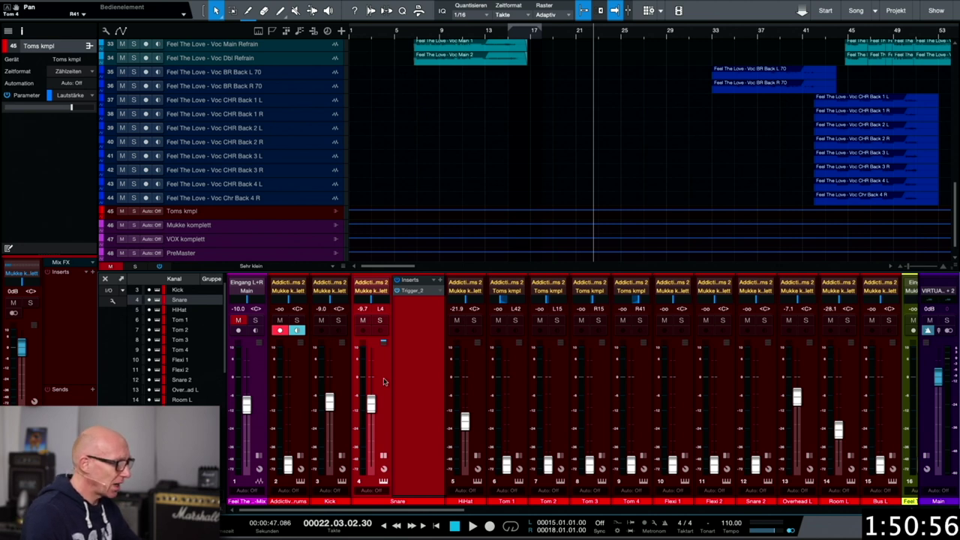
pyautogui.rightClick(383, 382)
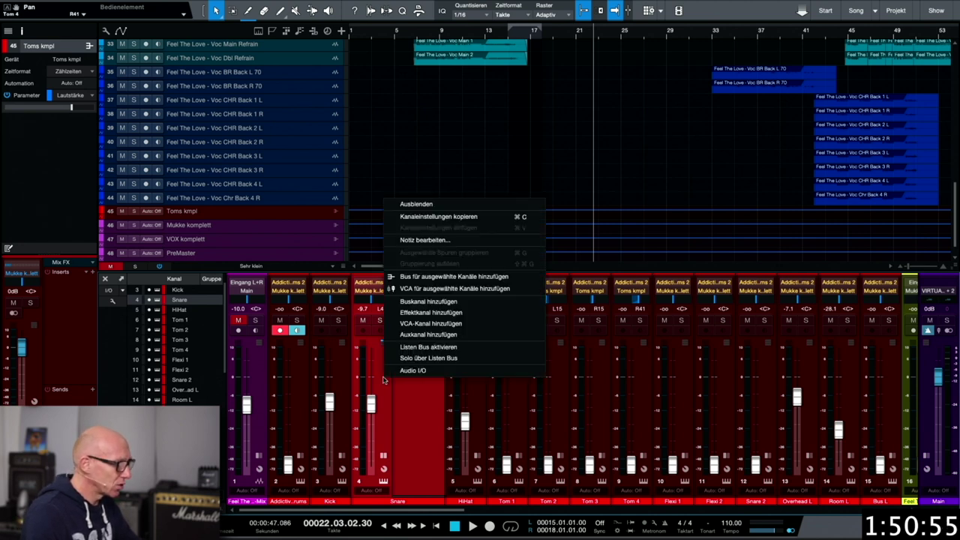
pyautogui.click(466, 279)
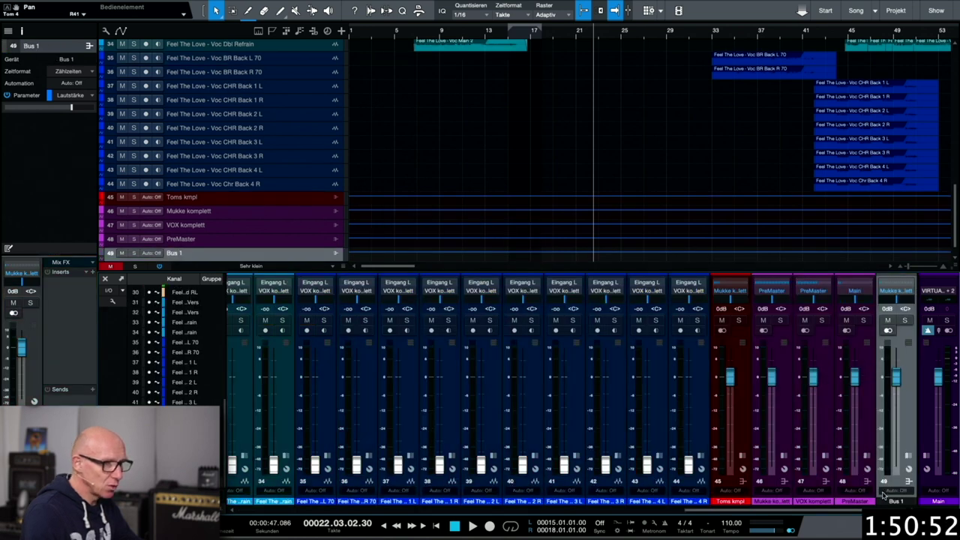
pyautogui.doubleClick(897, 501)
pyautogui.write('Snare kle')
pyautogui.press('Return')
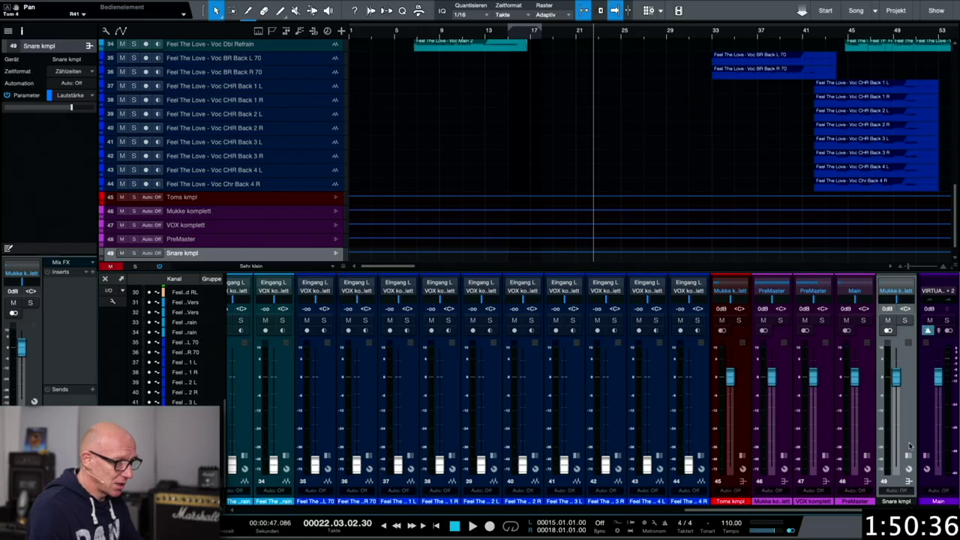
# Step: Place the Snare kmpl bus between Toms kmpl and Mukke komplett and color it red
pyautogui.moveTo(896, 499); pyautogui.dragTo(764, 469)
pyautogui.click(770, 501)
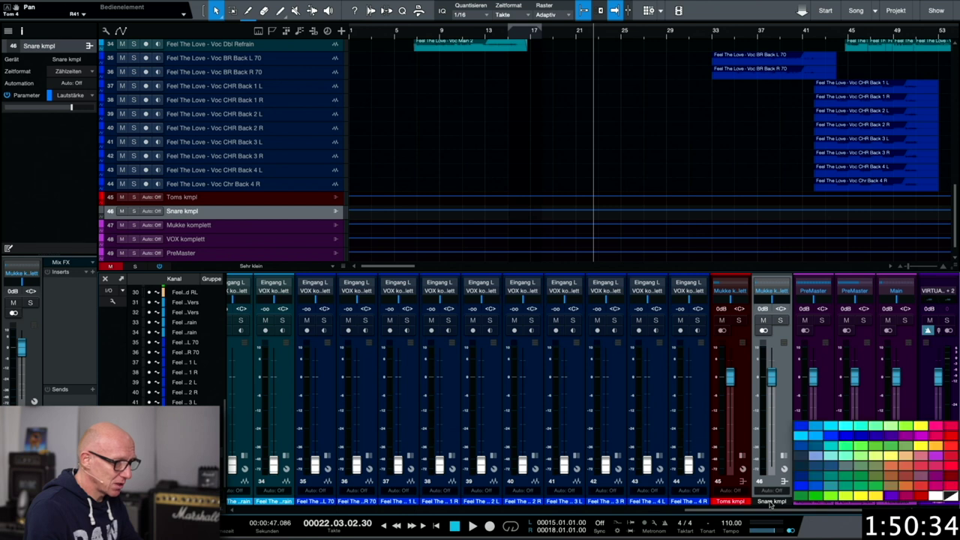
pyautogui.click(949, 442)
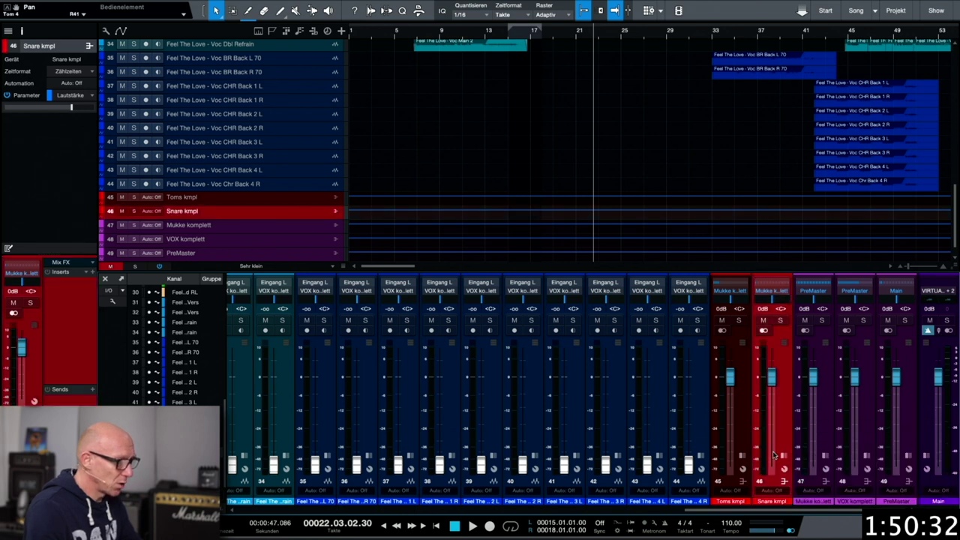
# Step: Add one shared bus for the Addictive Drums, HiHat, Flexi 1, Flexi 2, Snare 2, Overhead L, Room L and Bus L channels
pyautogui.moveTo(733, 512); pyautogui.dragTo(222, 507)
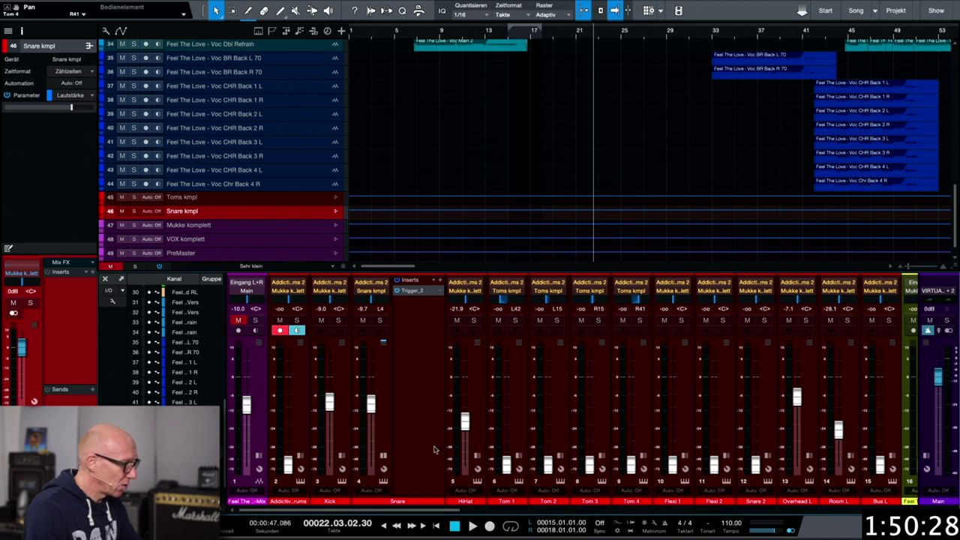
pyautogui.click(481, 427)
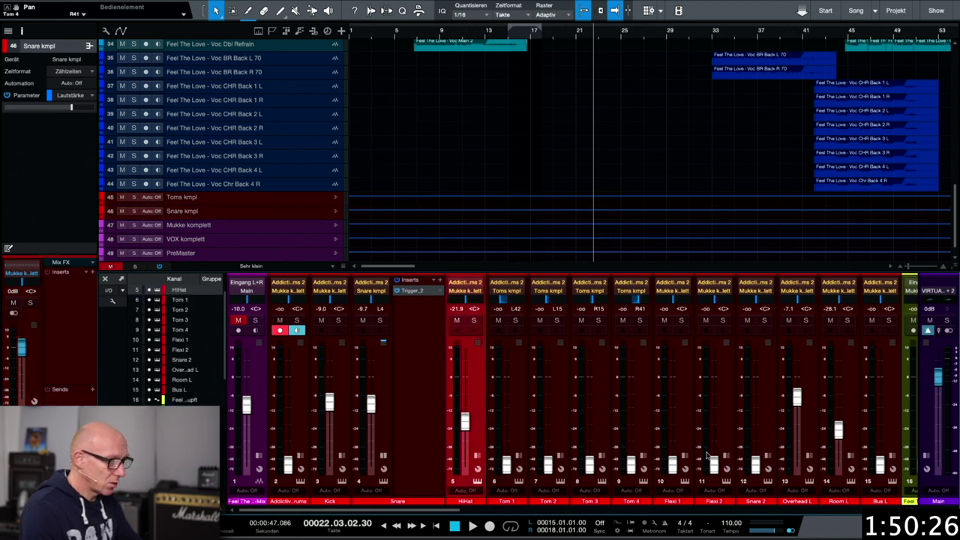
pyautogui.click(685, 423)
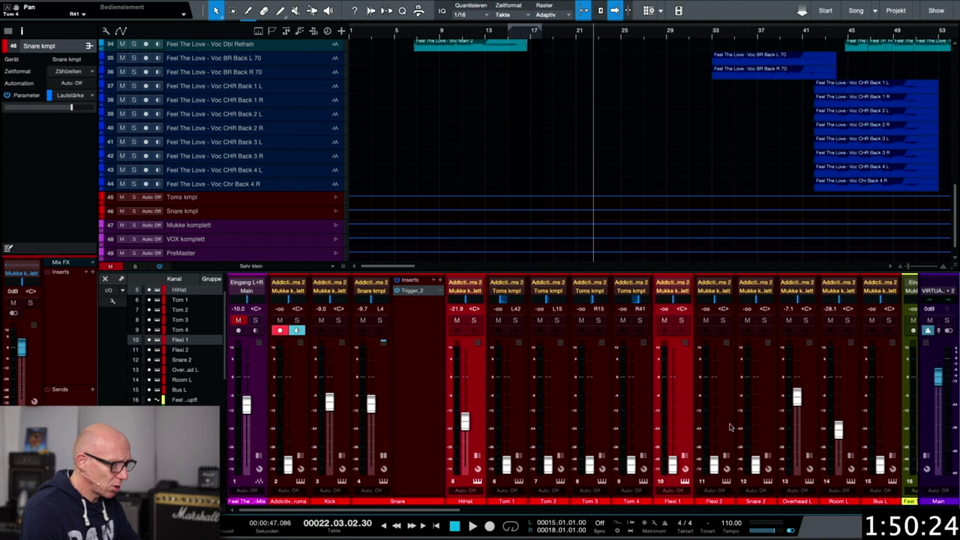
pyautogui.keyDown('shift'); pyautogui.click(730, 427); pyautogui.keyUp('shift')
pyautogui.keyDown('shift'); pyautogui.click(767, 430); pyautogui.keyUp('shift')
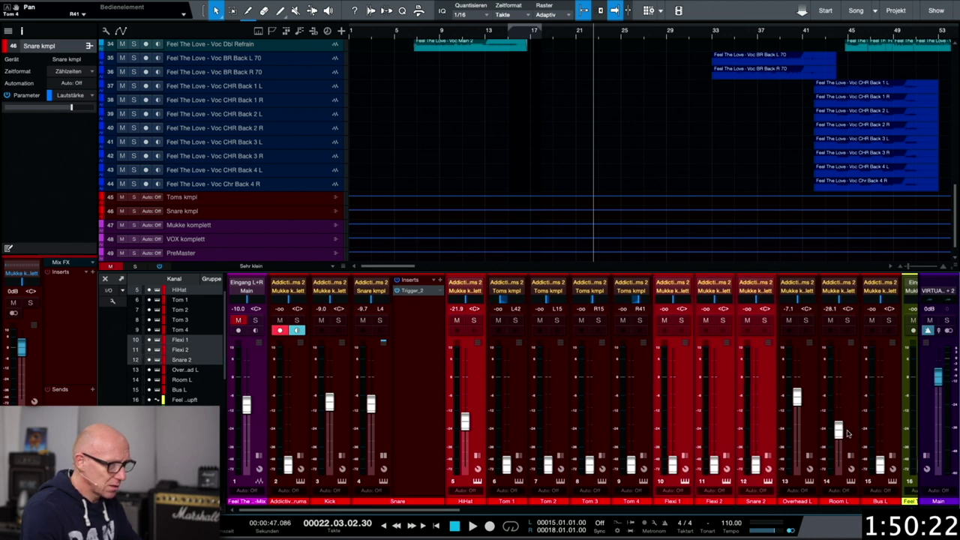
pyautogui.keyDown('shift'); pyautogui.click(821, 439); pyautogui.keyUp('shift')
pyautogui.keyDown('shift'); pyautogui.click(858, 434); pyautogui.keyUp('shift')
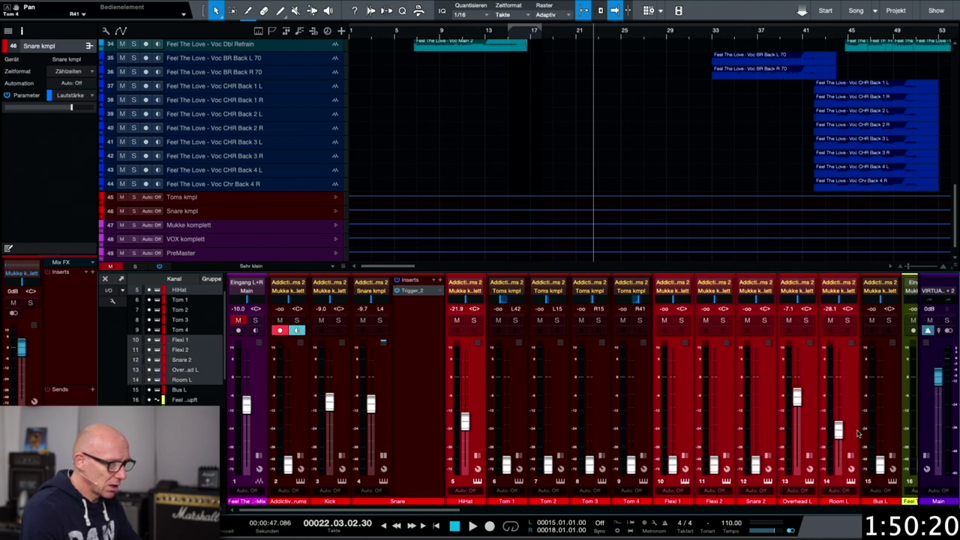
pyautogui.keyDown('shift'); pyautogui.click(895, 434); pyautogui.keyUp('shift')
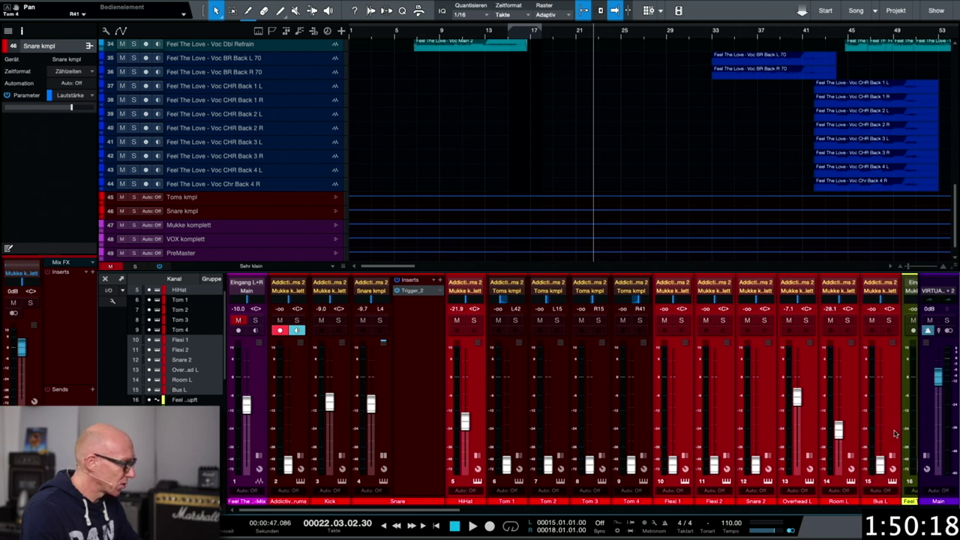
pyautogui.click(304, 399)
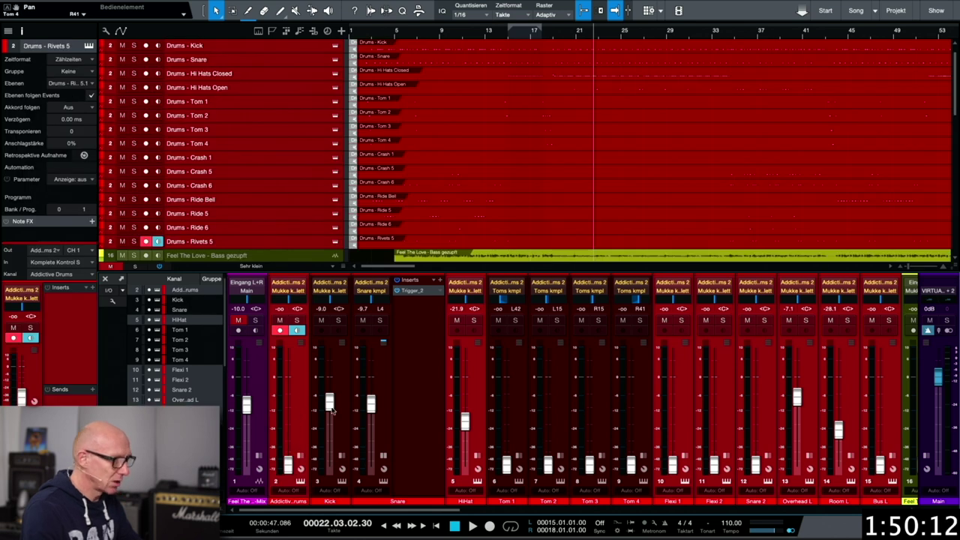
pyautogui.rightClick(698, 388)
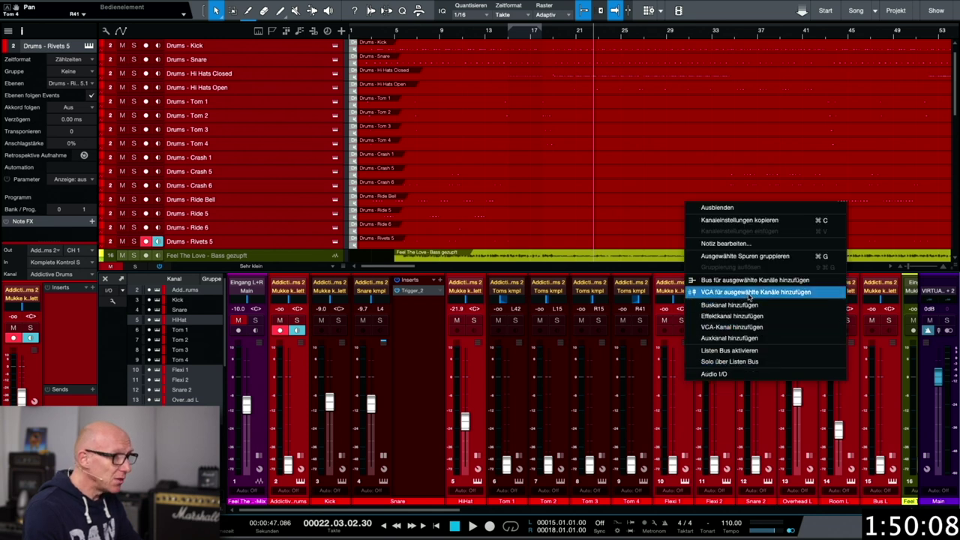
pyautogui.click(754, 281)
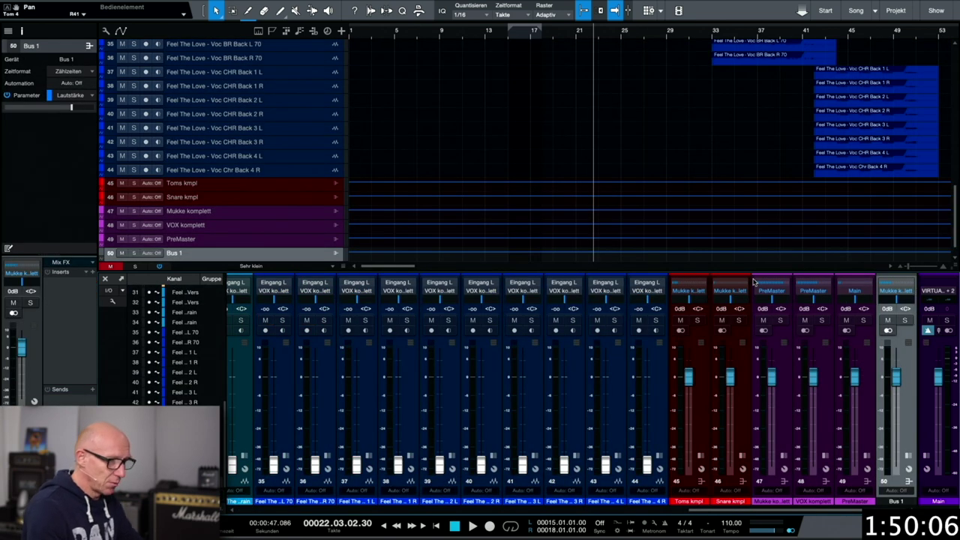
# Step: Move the new bus between Snare kmpl and Mukke komplett, name it "Drums" and color it red
pyautogui.moveTo(910, 442); pyautogui.dragTo(757, 457)
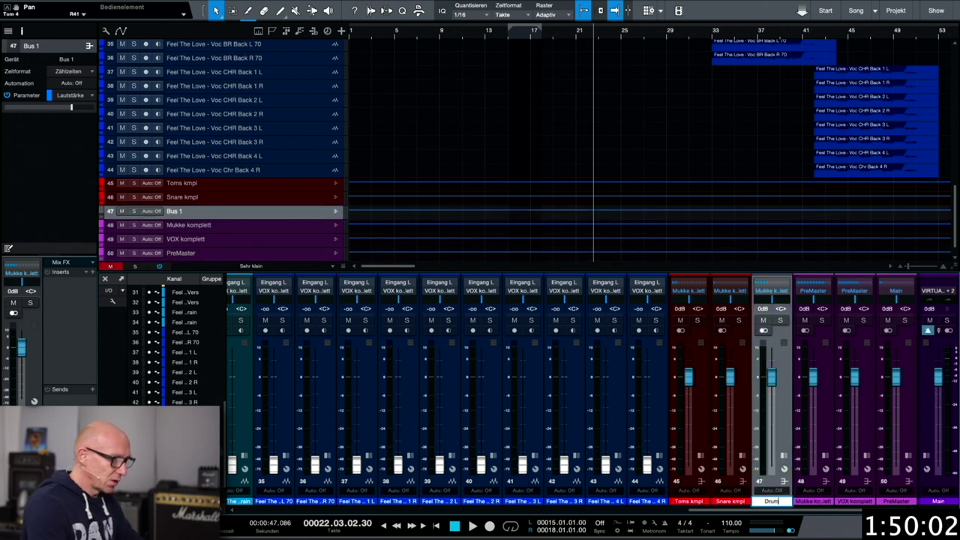
pyautogui.press('Return')
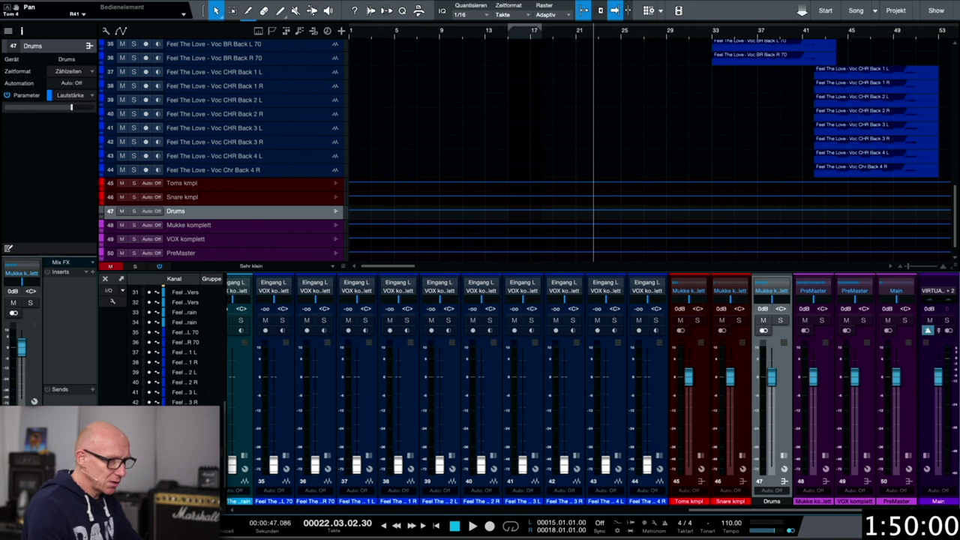
pyautogui.click(779, 506)
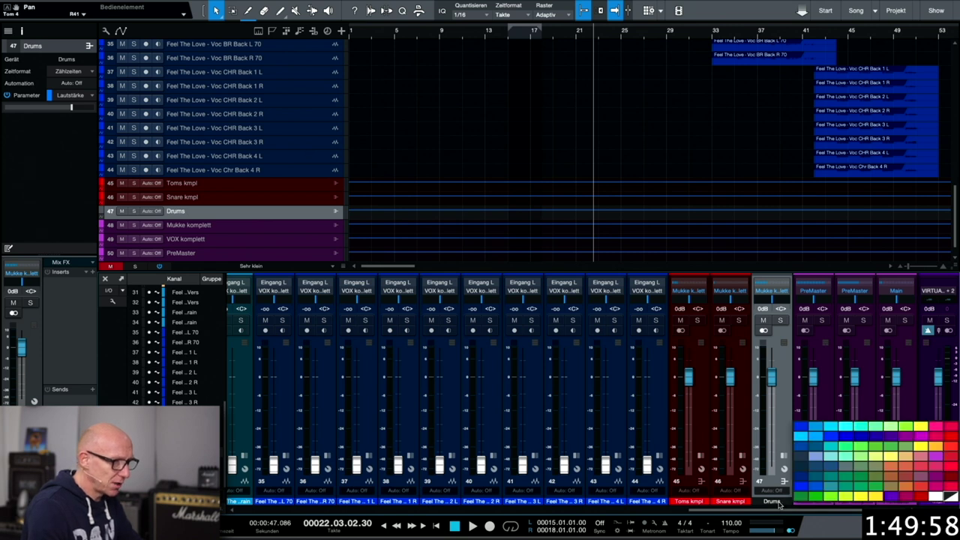
pyautogui.click(955, 439)
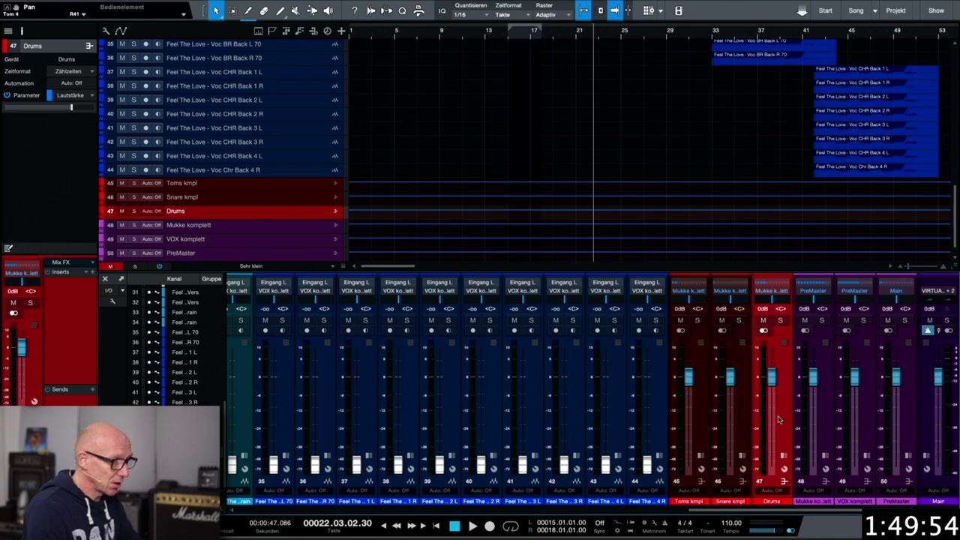
# Step: Set the Tom 4 channel's volume to -10 dB
pyautogui.moveTo(762, 513); pyautogui.dragTo(357, 504)
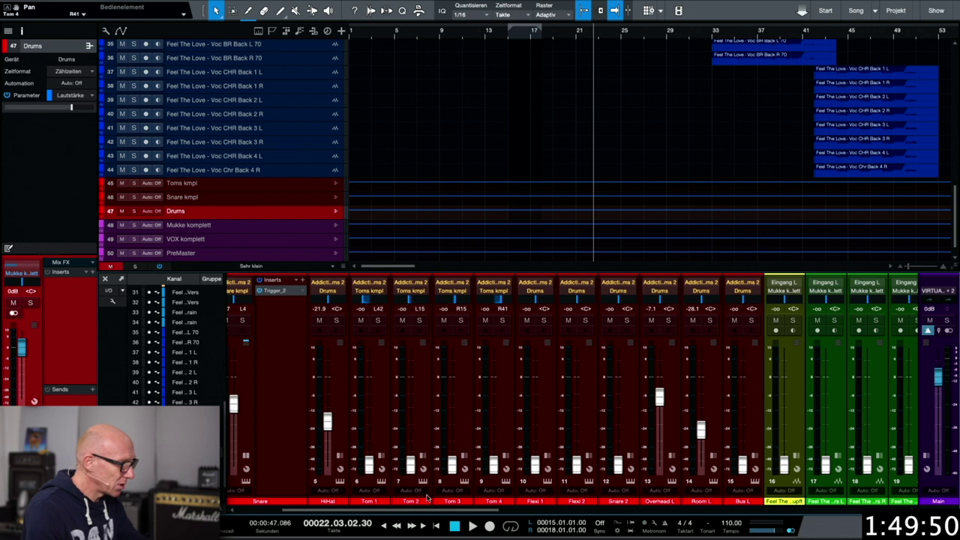
pyautogui.click(389, 446)
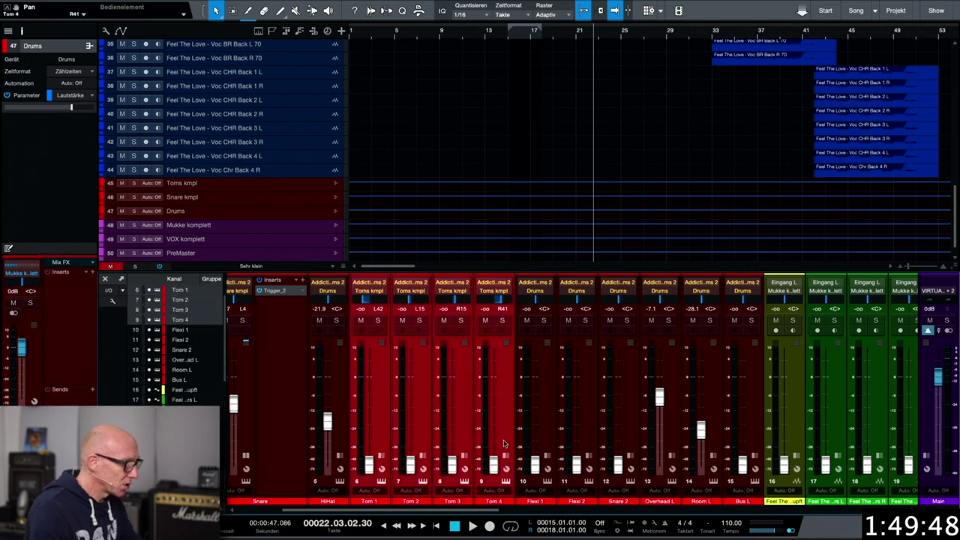
pyautogui.click(487, 316)
pyautogui.click(485, 310)
pyautogui.write('-10')
pyautogui.press('Return')
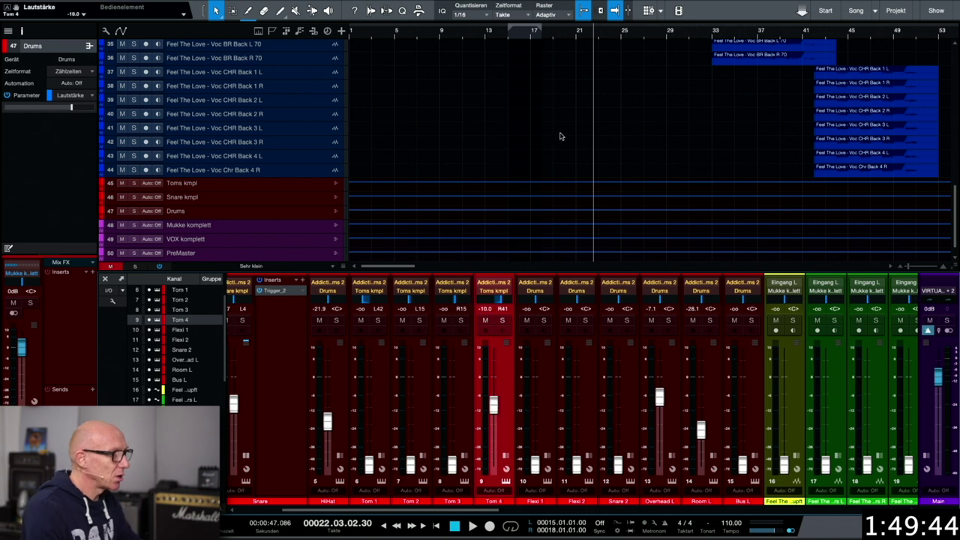
# Step: Turn on looping for bars 18 to 20 and play the passage to hear the toms
pyautogui.scroll(10, 559, 135)
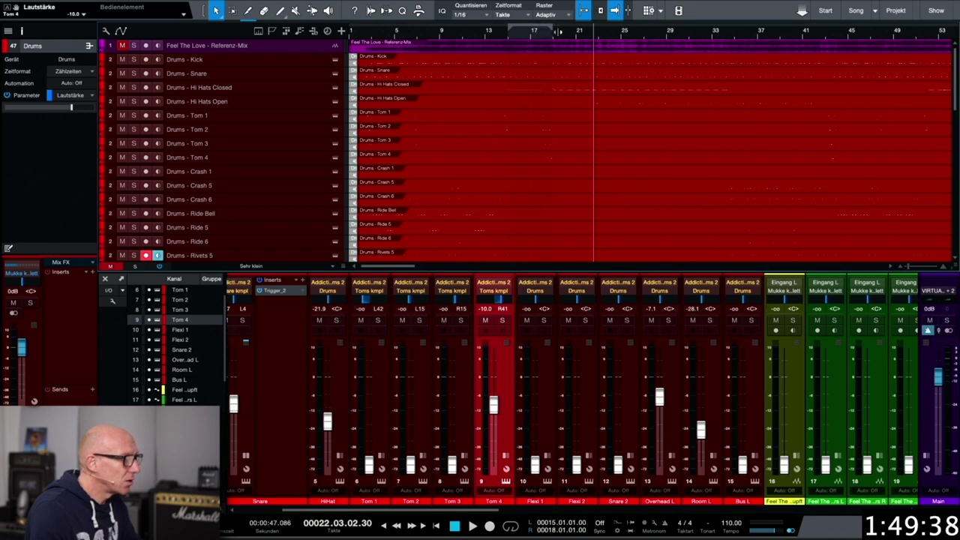
pyautogui.press('KP_Divide')
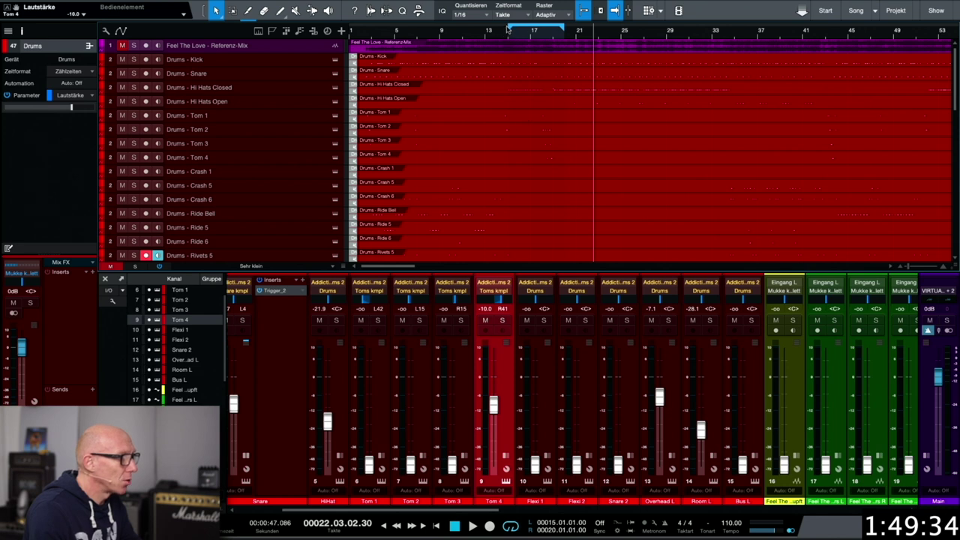
pyautogui.moveTo(523, 30); pyautogui.dragTo(534, 30)
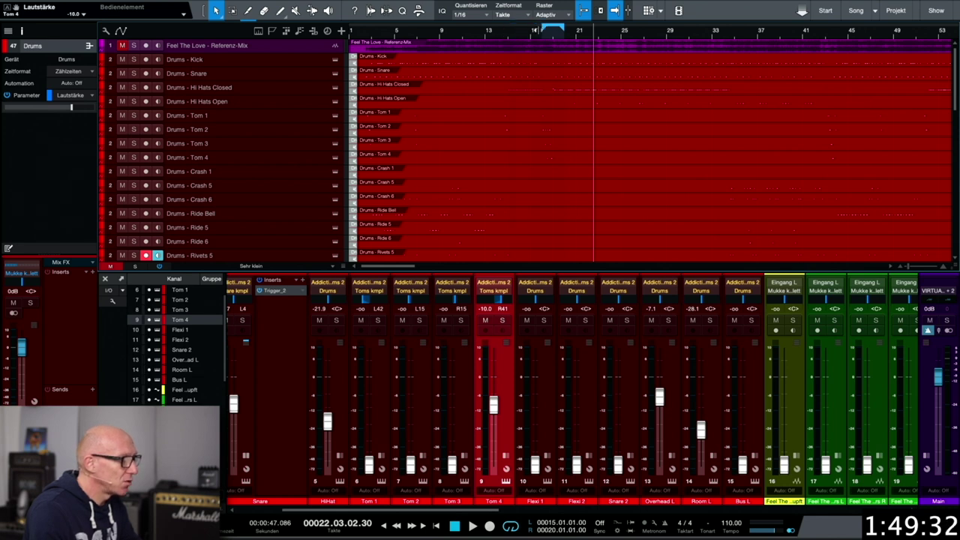
pyautogui.press('space')
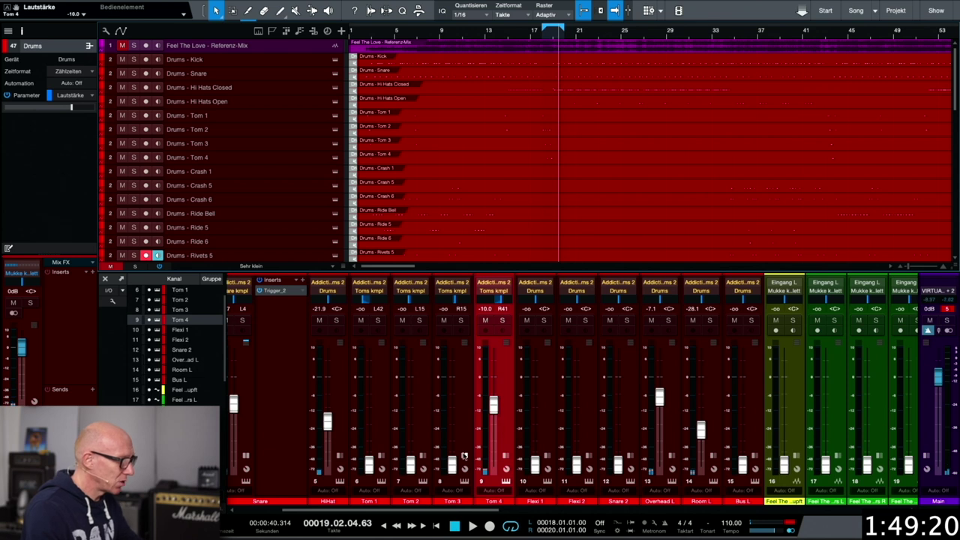
# Step: Pull Tom 4 down to the level of the other toms, and set Tom 1 to Tom 4 together to -28.1 dB
pyautogui.moveTo(501, 408); pyautogui.dragTo(484, 499)
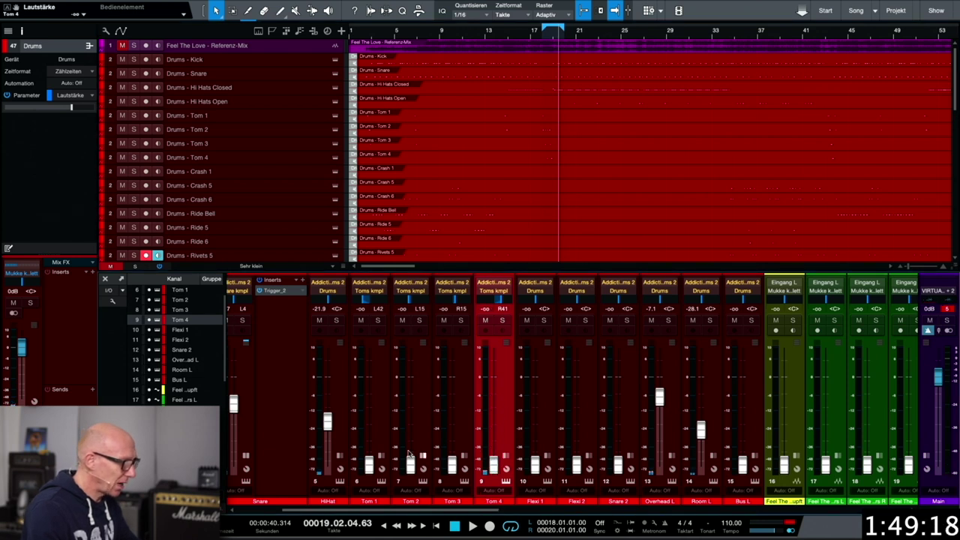
pyautogui.keyDown('shift'); pyautogui.click(383, 441); pyautogui.keyUp('shift')
pyautogui.moveTo(382, 470); pyautogui.dragTo(376, 388)
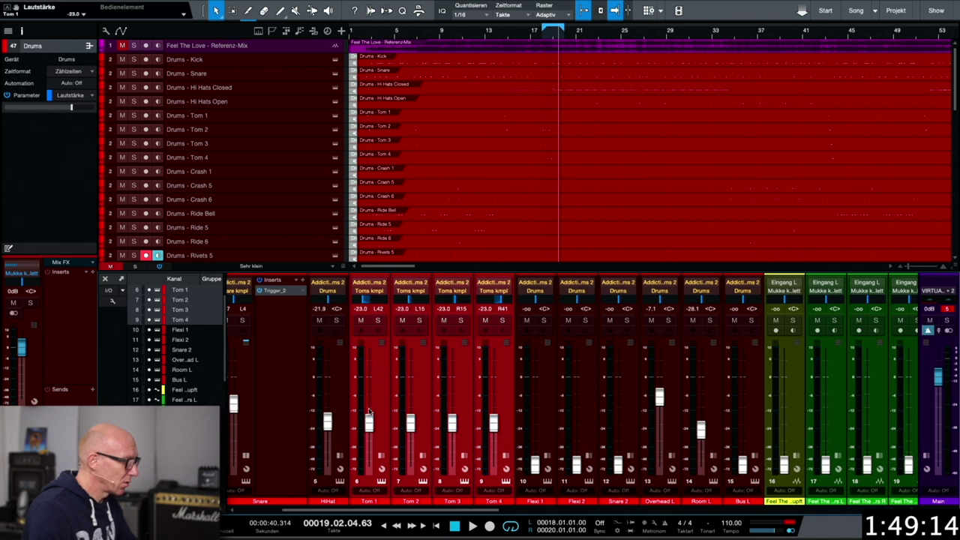
pyautogui.moveTo(369, 424)
pyautogui.mouseDown()
pyautogui.moveTo(367, 475)
pyautogui.moveTo(375, 433)
pyautogui.mouseUp()
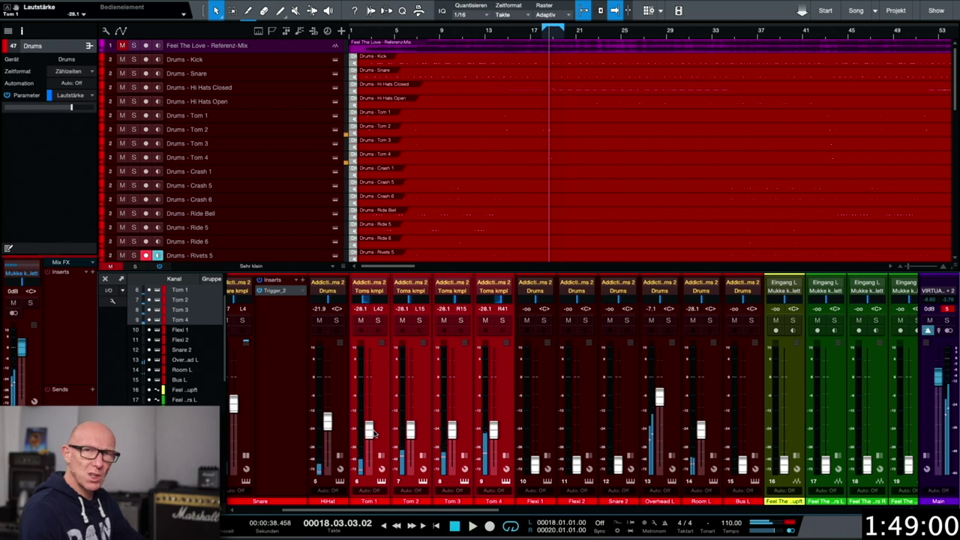
# Step: Pan Tom 1 hard left, Tom 2 to L50, Tom 3 to R50 and Tom 4 hard right, and play the loop to check
pyautogui.click(384, 390)
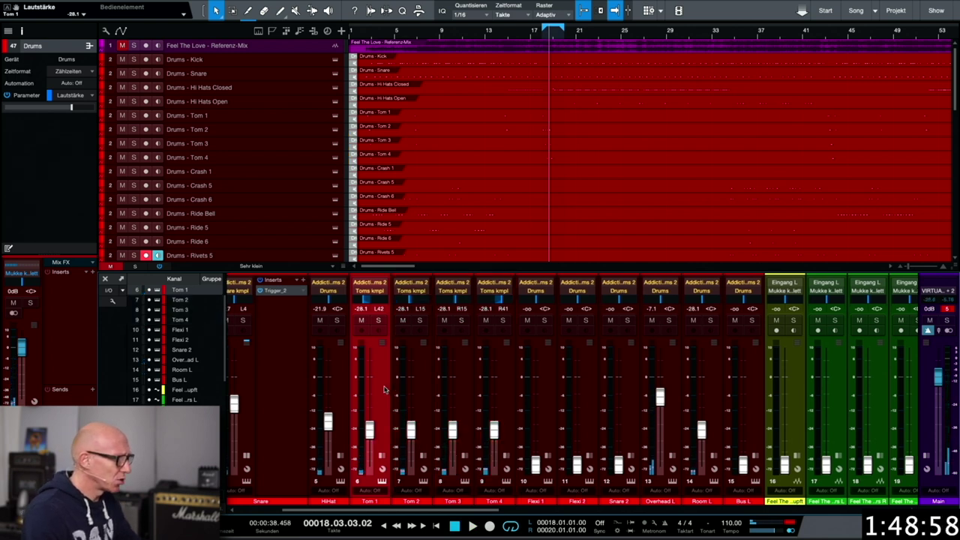
pyautogui.moveTo(362, 300); pyautogui.dragTo(401, 301)
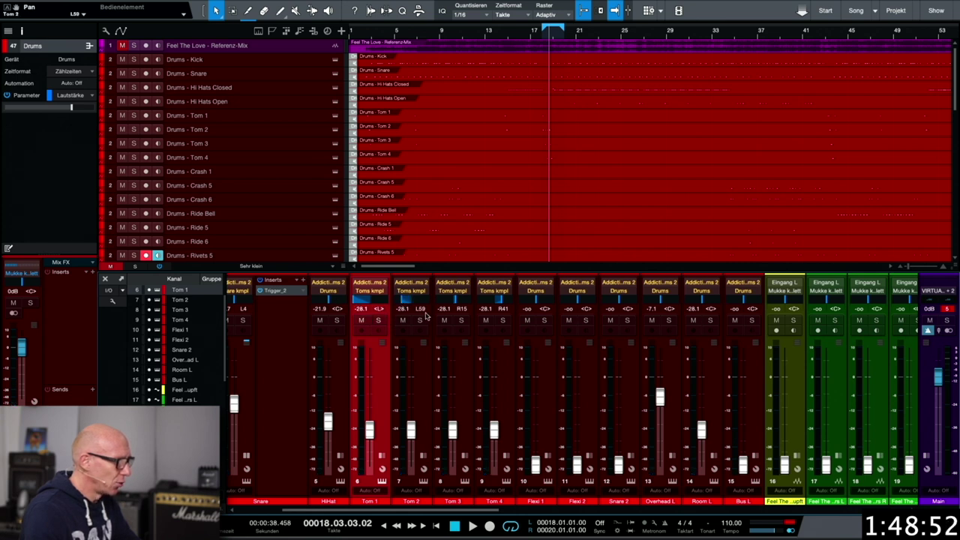
pyautogui.write('50')
pyautogui.press('Return')
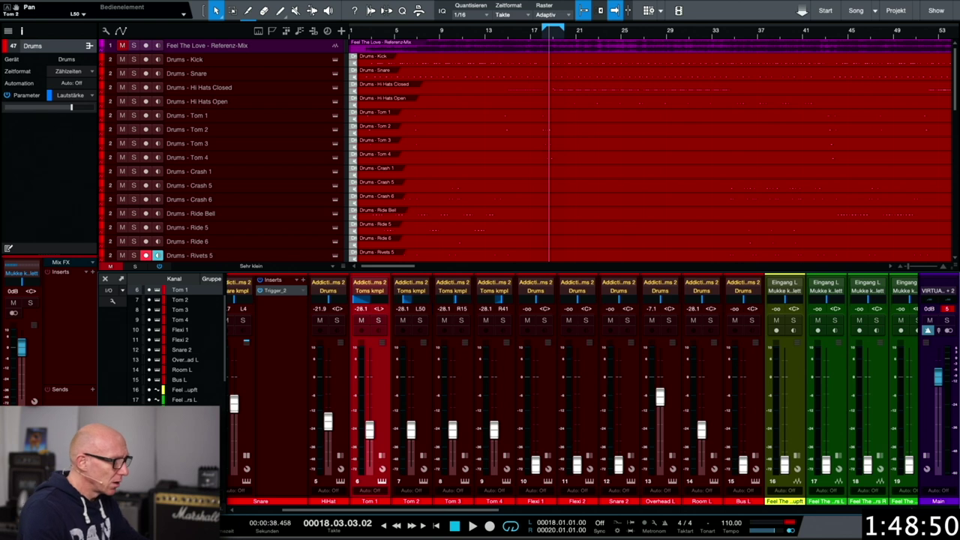
pyautogui.click(462, 309)
pyautogui.press('BackSpace')
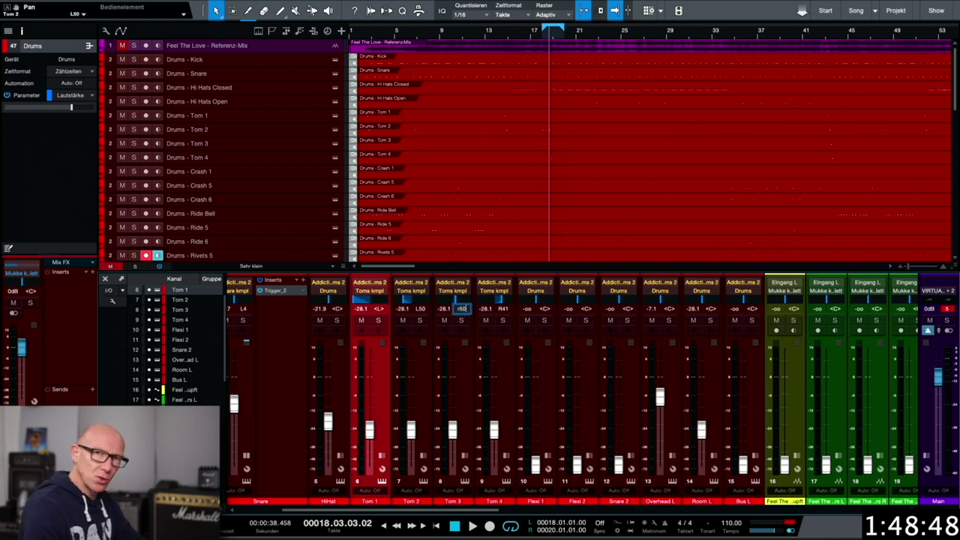
pyautogui.write('r50')
pyautogui.press('Return')
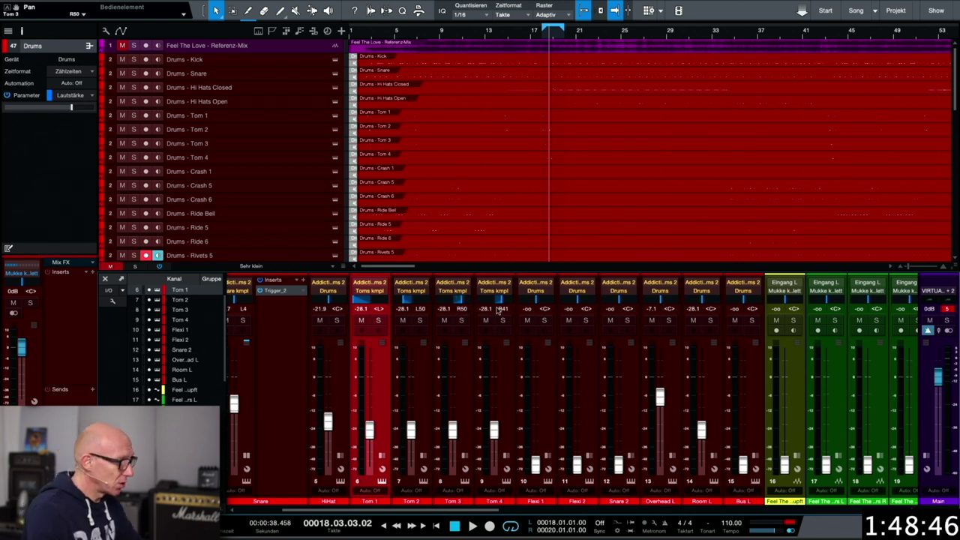
pyautogui.moveTo(504, 307); pyautogui.dragTo(526, 303)
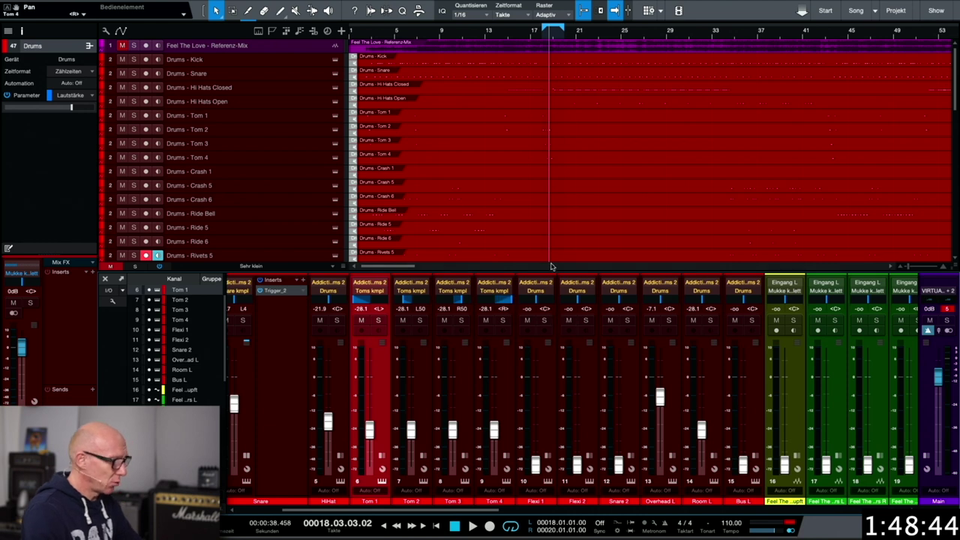
pyautogui.press('space')
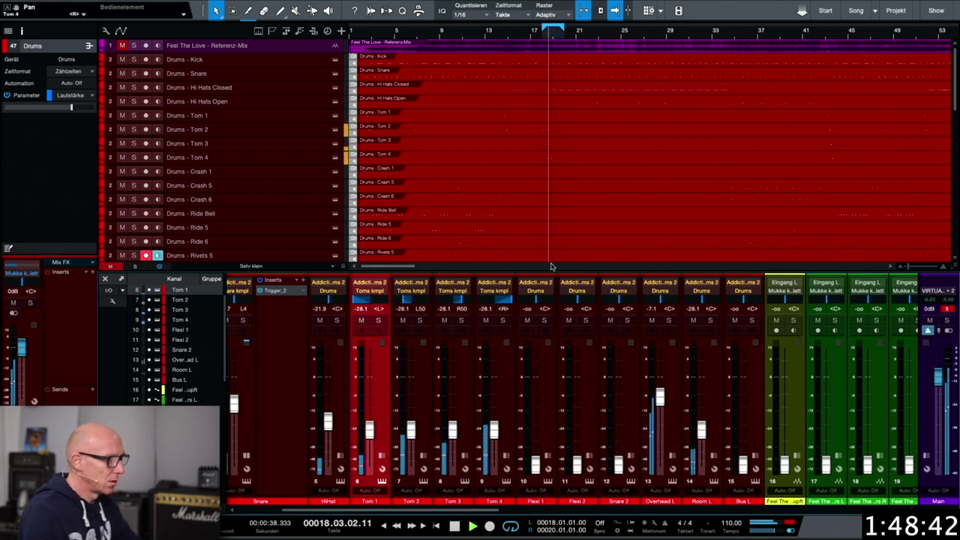
pyautogui.press('space')
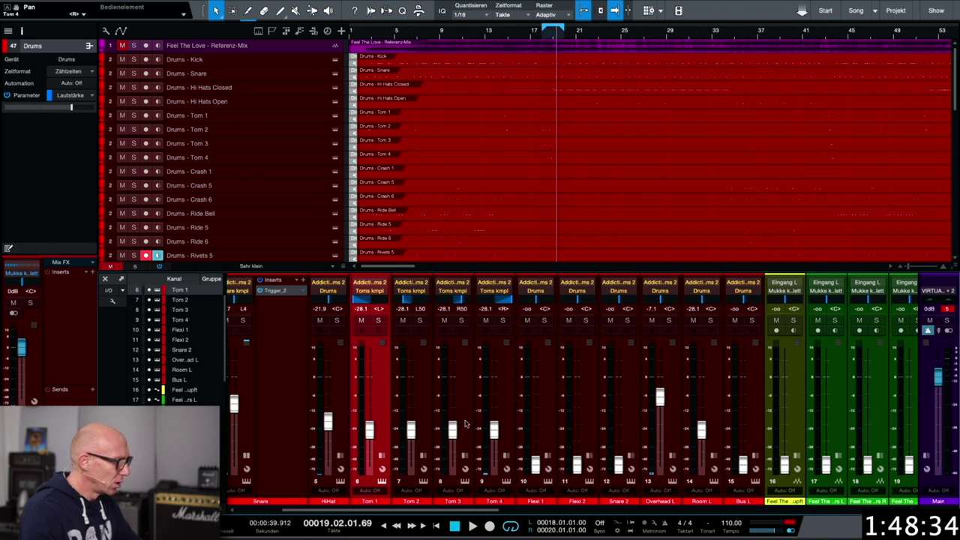
# Step: Insert the UAD UA 1176LN Rev E compressor on the Toms kmpl bus
pyautogui.moveTo(480, 511); pyautogui.dragTo(908, 517)
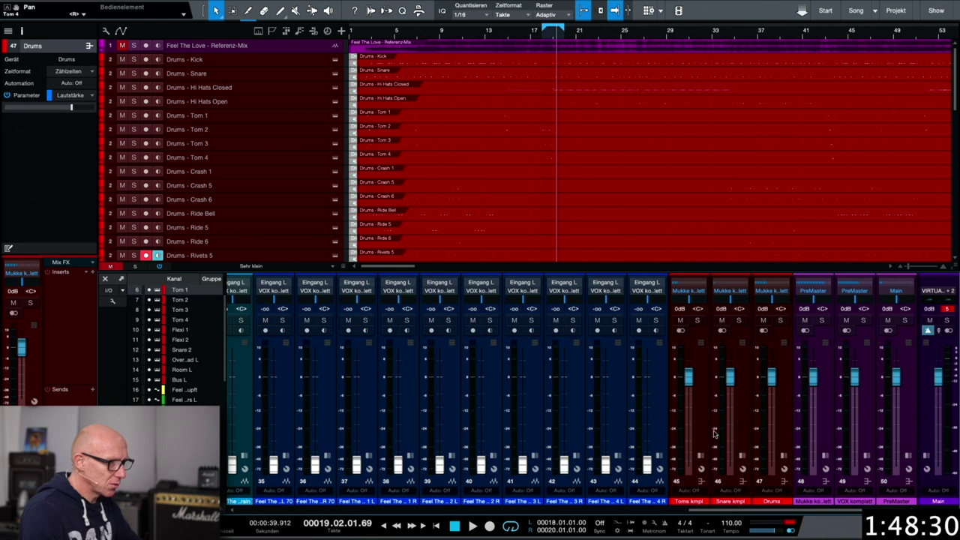
pyautogui.click(701, 457)
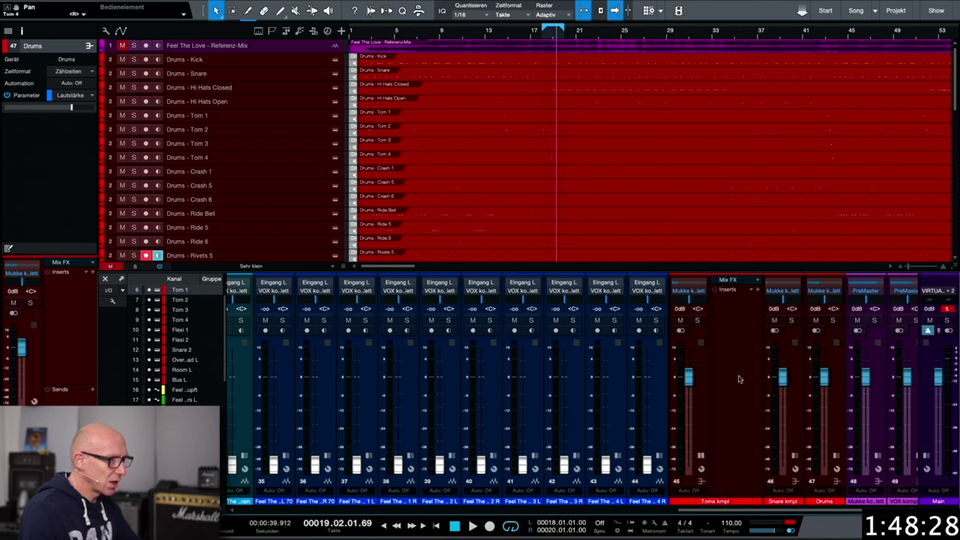
pyautogui.click(758, 292)
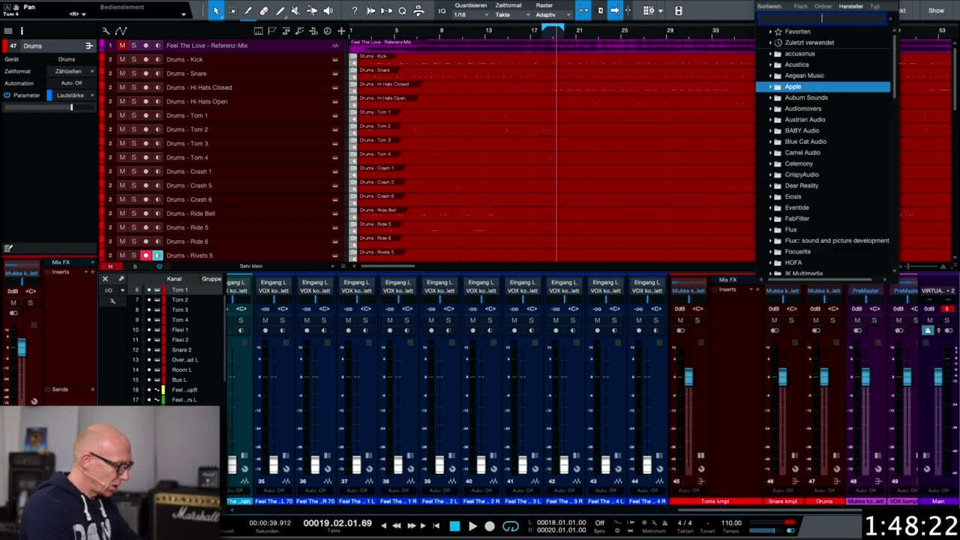
pyautogui.write('1176')
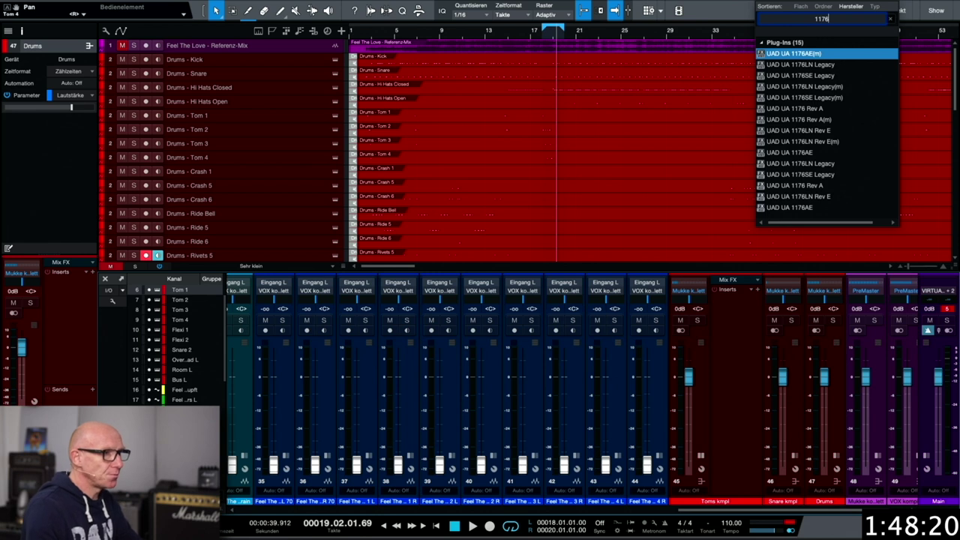
pyautogui.click(824, 196)
pyautogui.moveTo(725, 59); pyautogui.dragTo(631, 290)
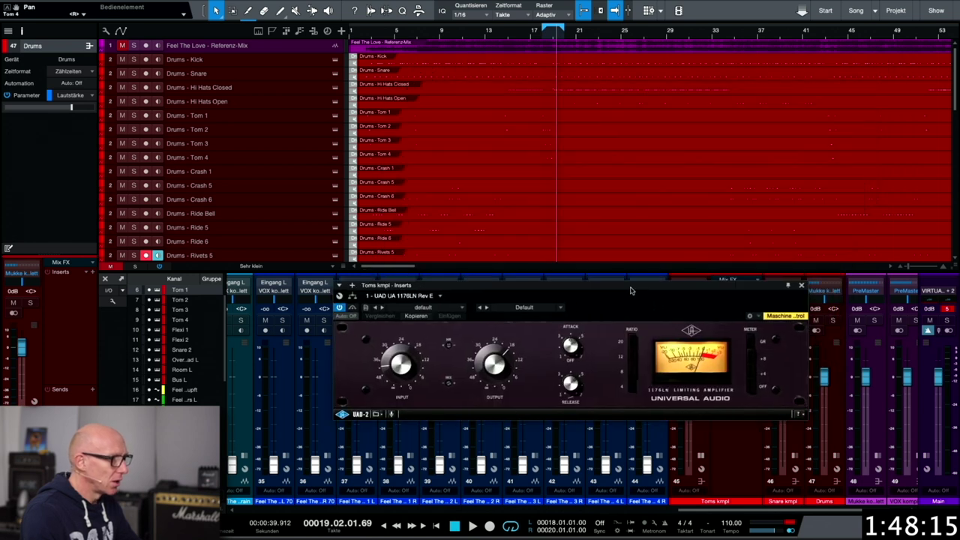
# Step: Set the 1176's release to 7.00 and adjust its attack and input gain while the loop plays
pyautogui.click(571, 346)
pyautogui.click(571, 384)
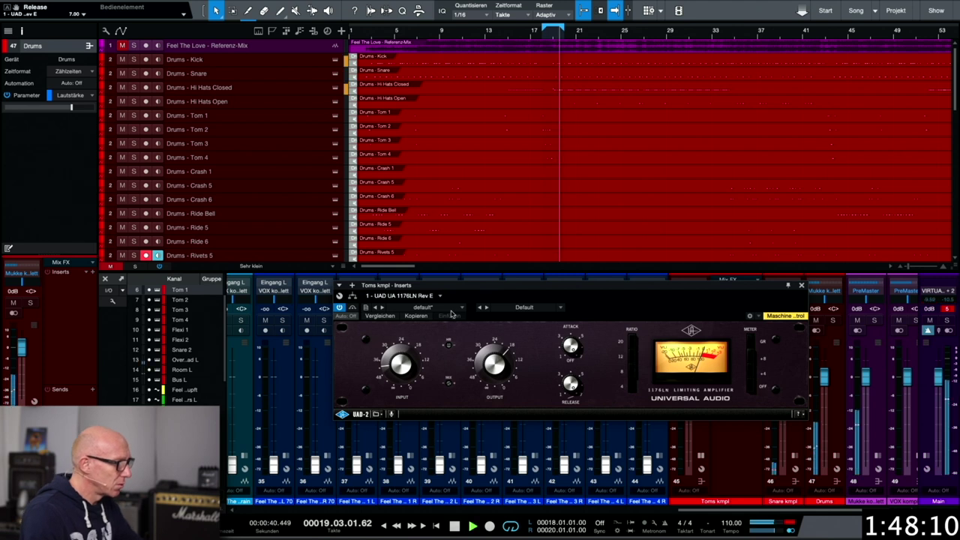
pyautogui.moveTo(470, 287); pyautogui.dragTo(519, 137)
pyautogui.click(451, 196)
pyautogui.click(550, 210)
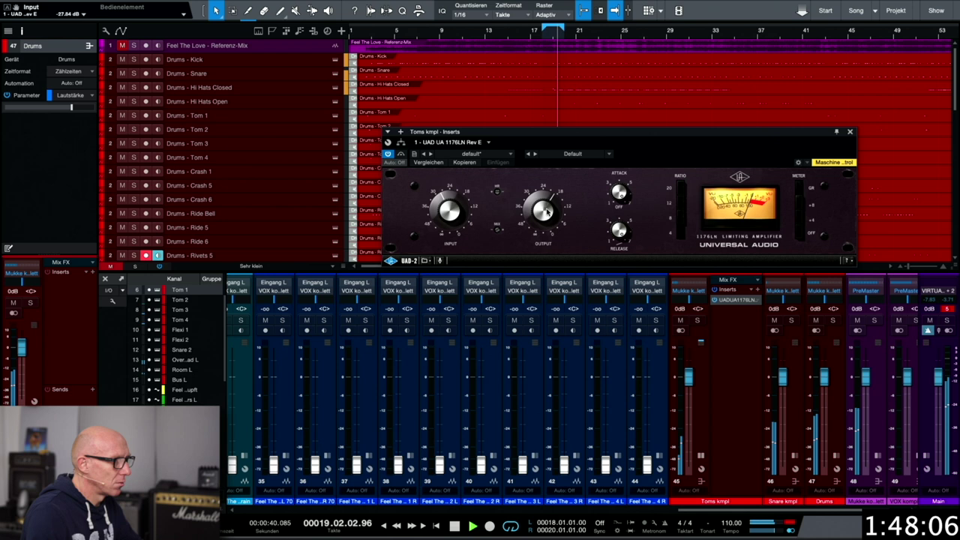
pyautogui.moveTo(436, 202); pyautogui.dragTo(446, 194)
# Step: Set the 1176's ratio to 8:1 and its output to about -27.6 dB, and close the compressor
pyautogui.scroll(2, 447, 194)
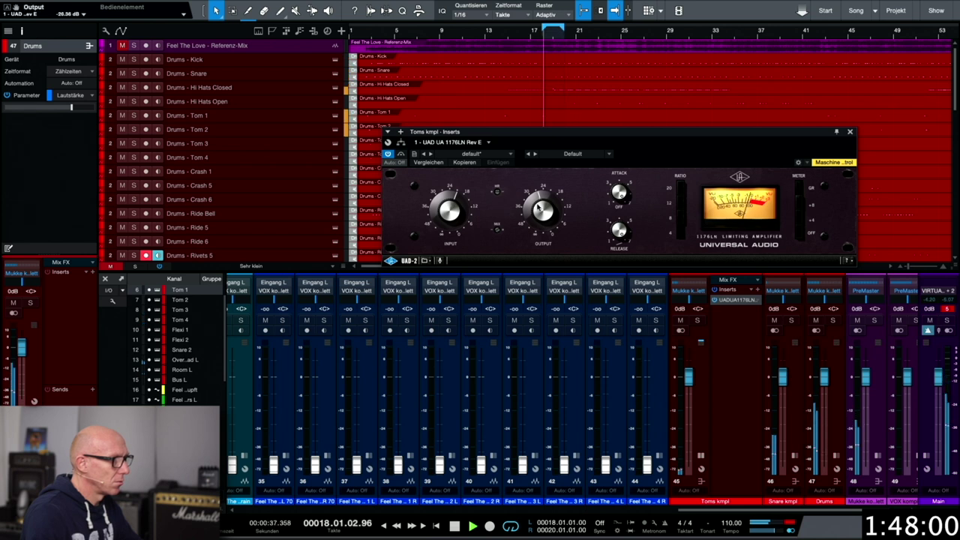
pyautogui.scroll(-2, 537, 209)
pyautogui.scroll(1, 446, 212)
pyautogui.scroll(-1, 446, 212)
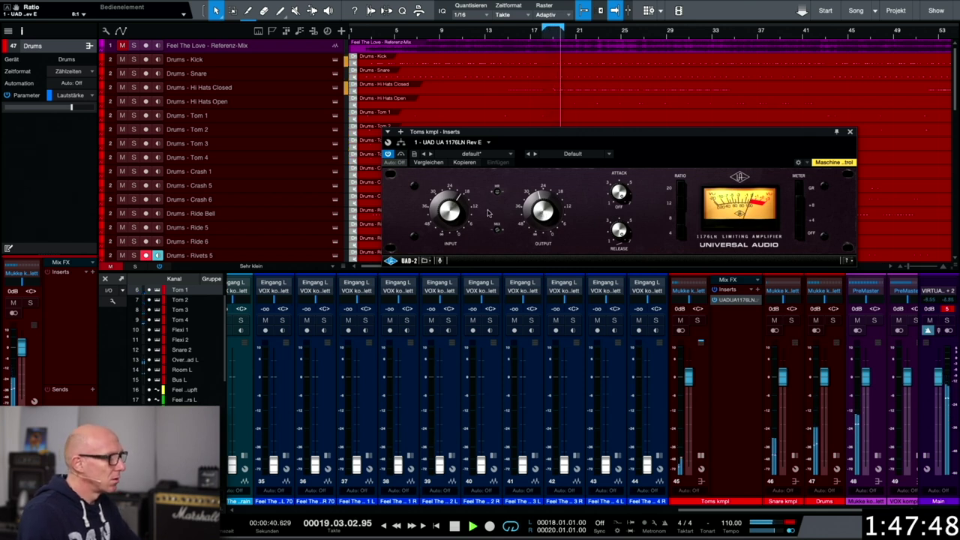
pyautogui.moveTo(546, 214); pyautogui.dragTo(546, 212)
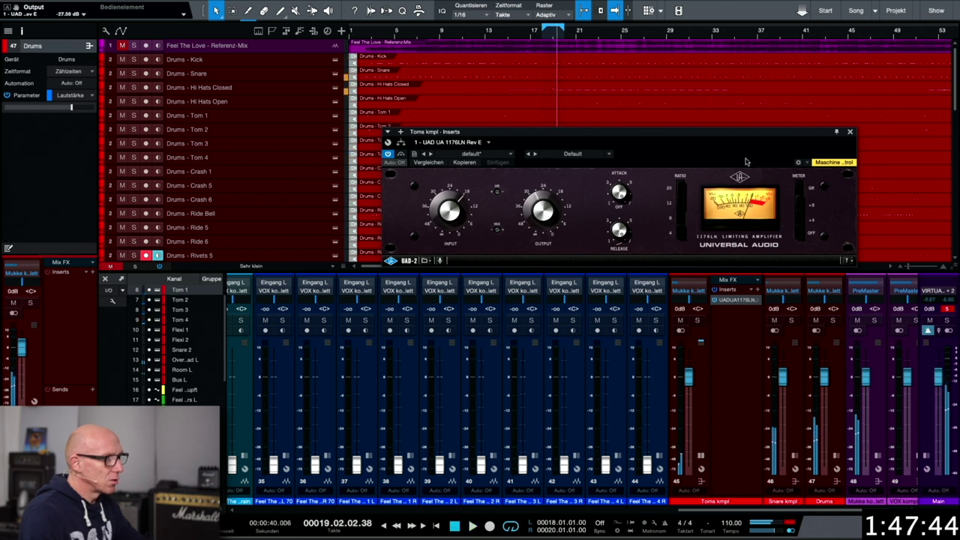
pyautogui.click(850, 132)
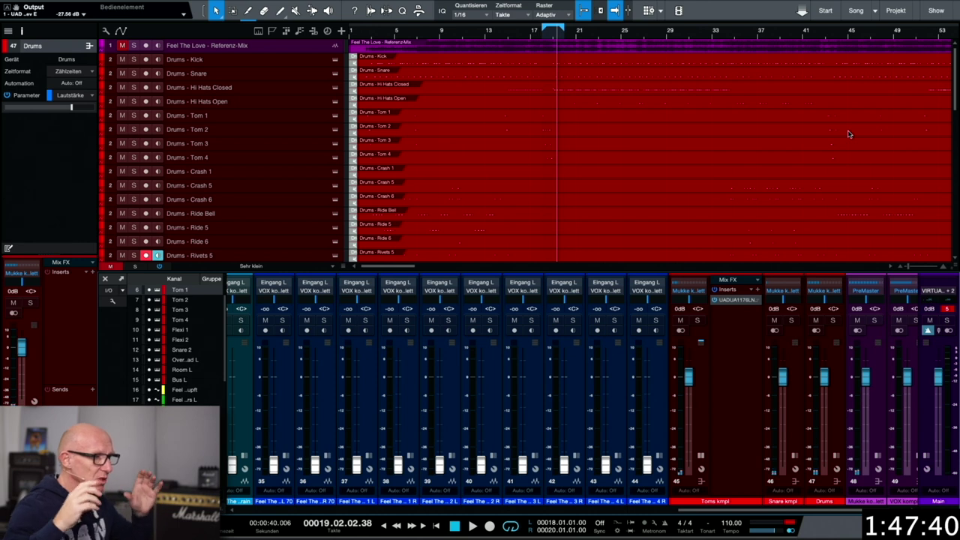
# Step: Add Fat Channel after the 1176 on the Toms kmpl bus and enable its equalizer with the Passive model
pyautogui.click(757, 292)
pyautogui.write('fat')
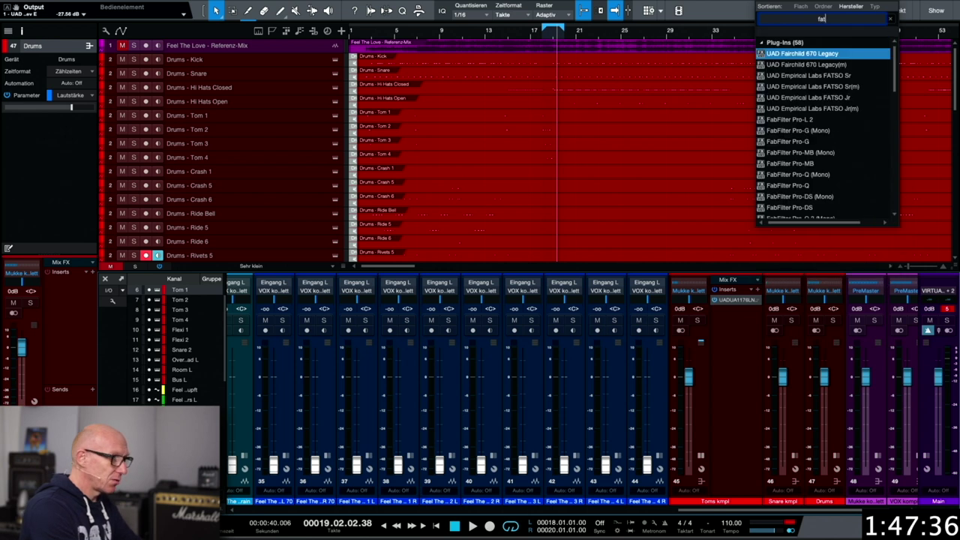
pyautogui.click(804, 97)
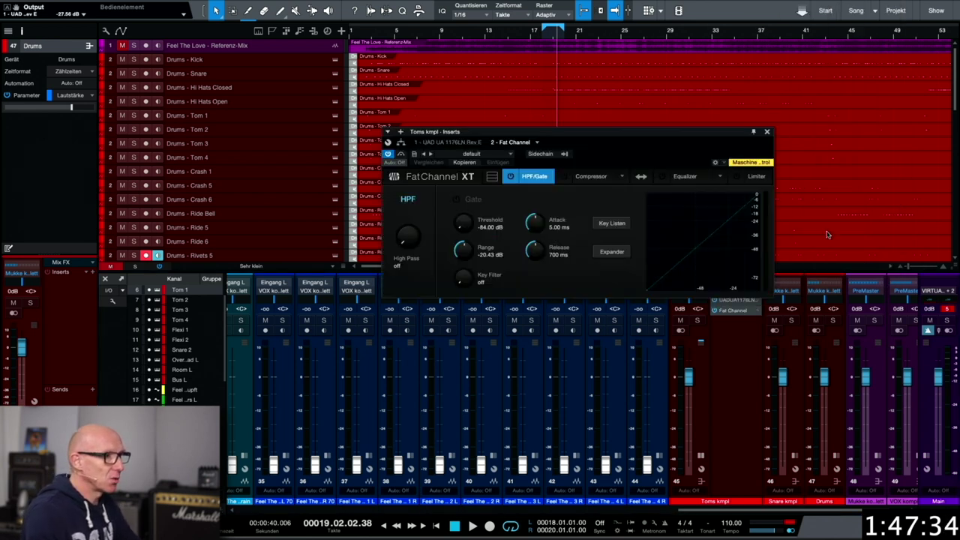
pyautogui.click(675, 177)
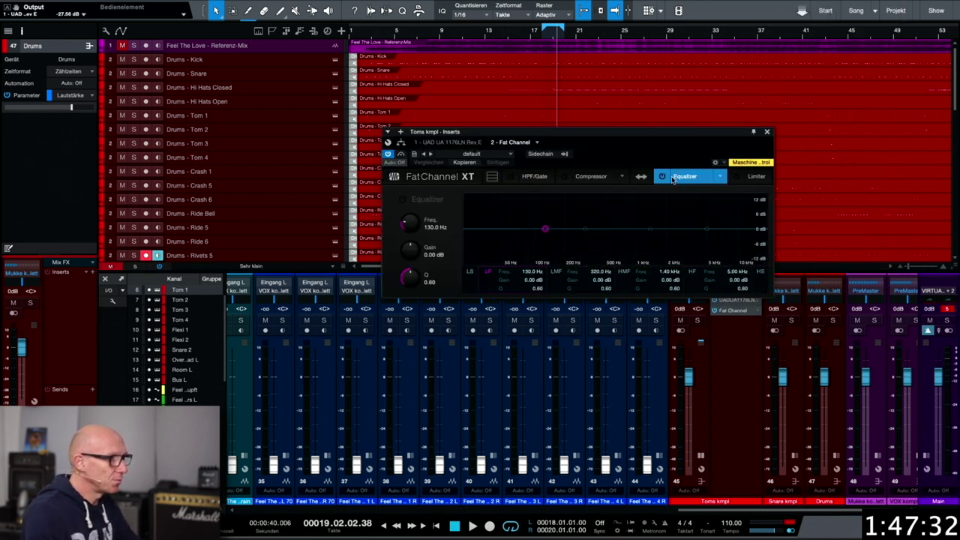
pyautogui.click(720, 176)
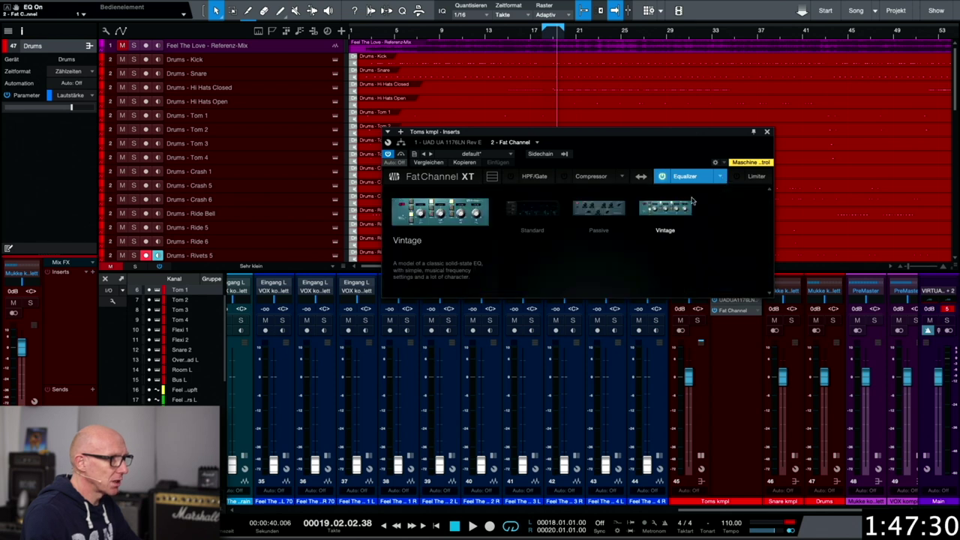
pyautogui.click(618, 215)
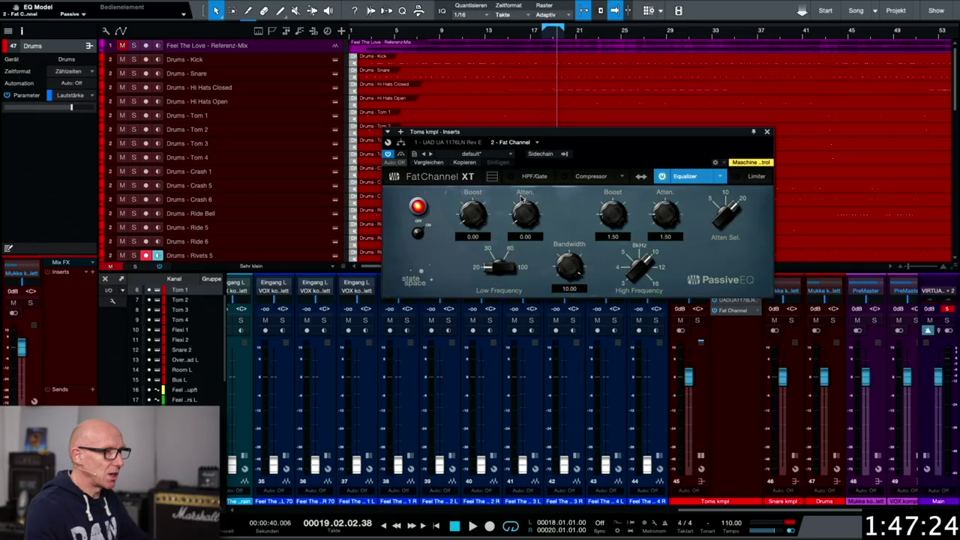
# Step: With the loop playing, set the Passive EQ's low frequency to 60, low boost to 6.55 and low attenuation to 1.25, comparing with the EQ bypassed
pyautogui.press('space')
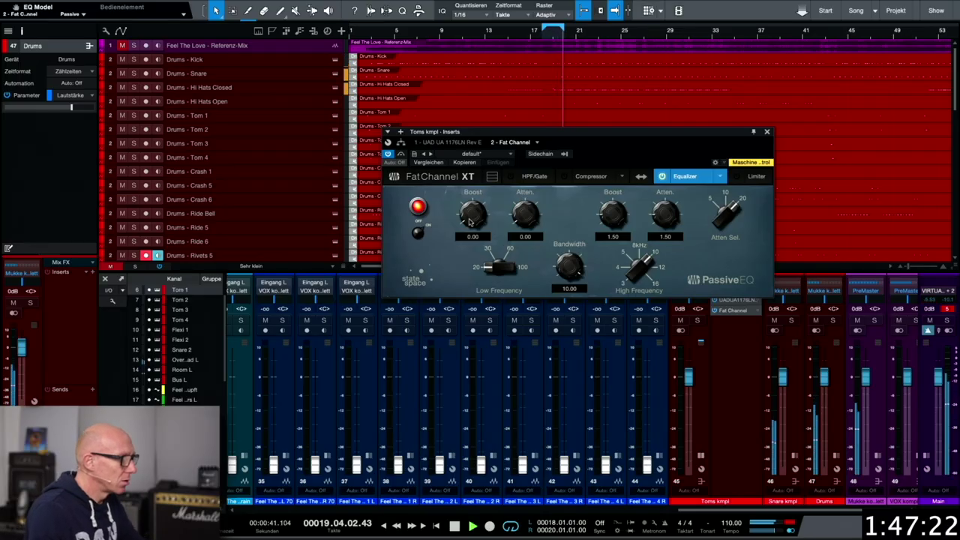
pyautogui.moveTo(473, 219); pyautogui.dragTo(471, 192)
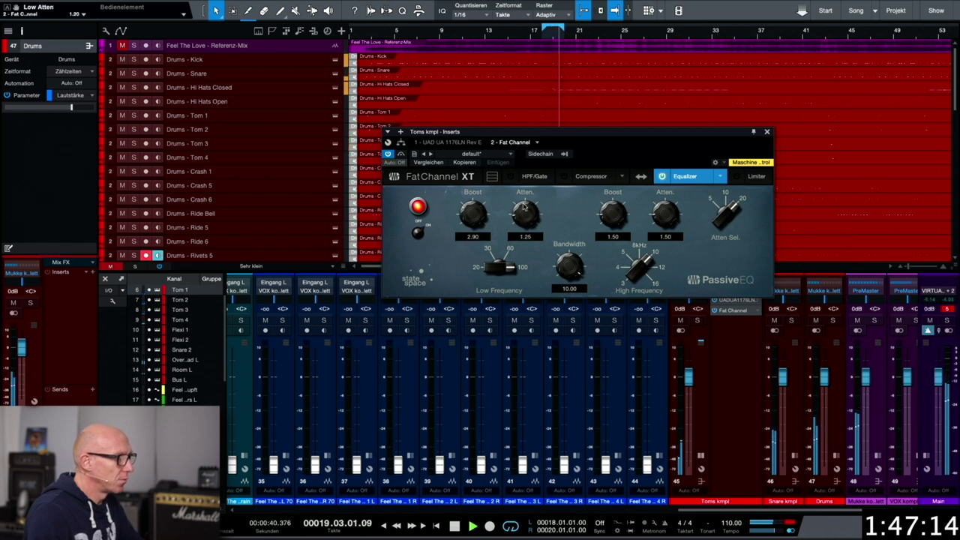
pyautogui.moveTo(478, 204); pyautogui.dragTo(476, 172)
pyautogui.moveTo(496, 264); pyautogui.dragTo(496, 288)
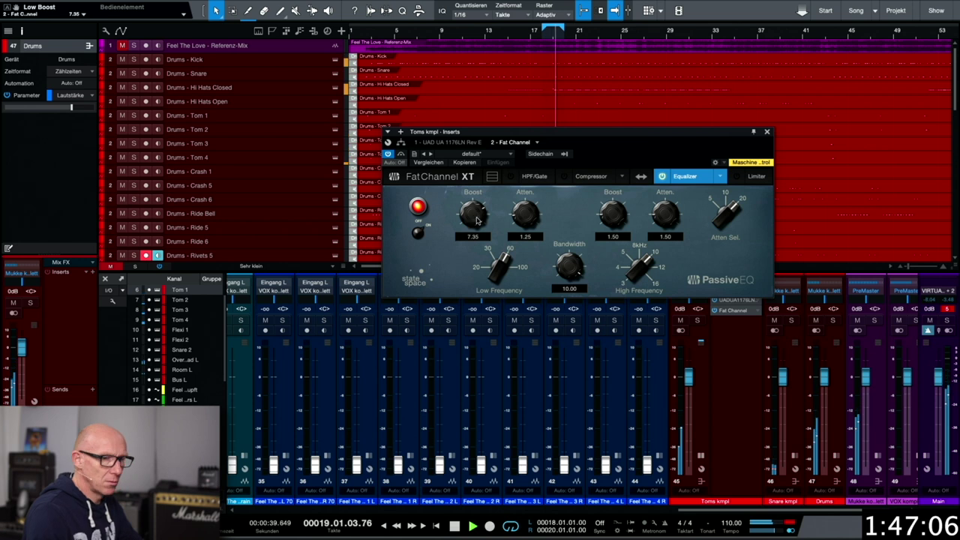
pyautogui.click(425, 237)
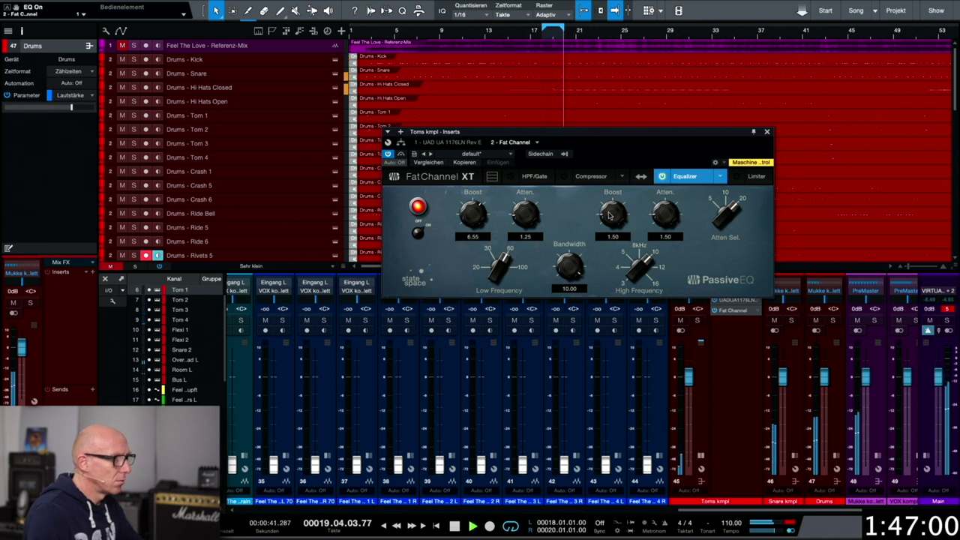
# Step: On the Toms kmpl Passive EQ, set high boost to 0, low frequency to 100, low boost to 4.75 and low attenuation to 2.75, and close it
pyautogui.moveTo(610, 216); pyautogui.dragTo(614, 264)
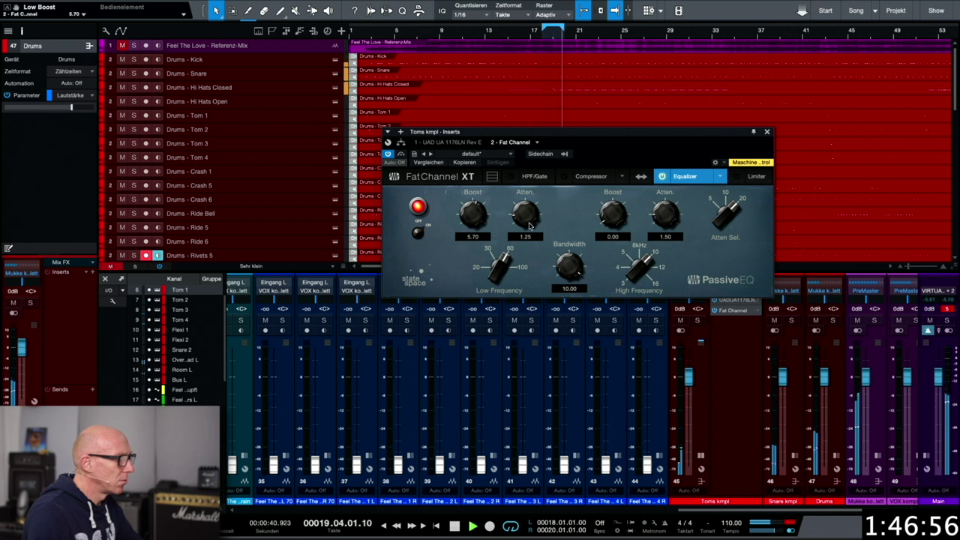
pyautogui.moveTo(487, 222); pyautogui.dragTo(487, 188)
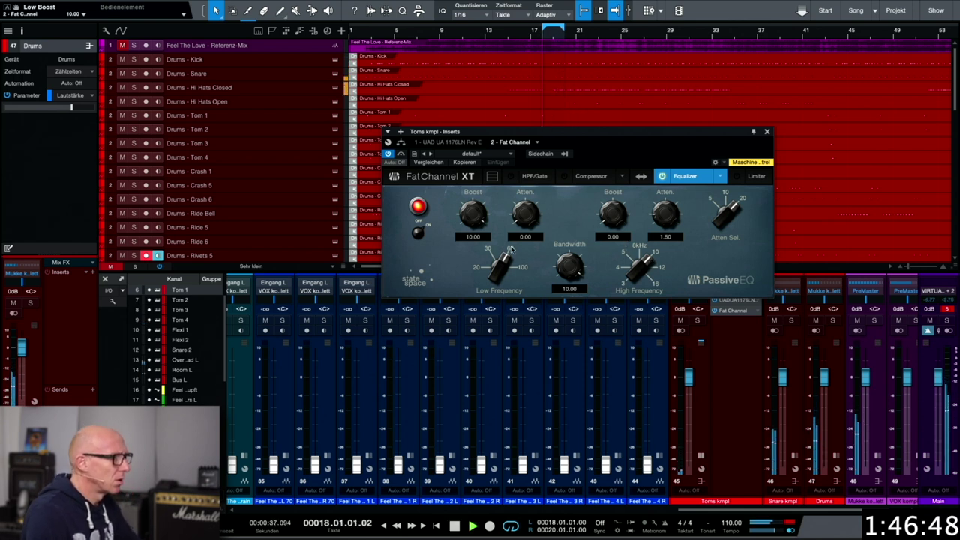
pyautogui.moveTo(465, 214); pyautogui.dragTo(493, 275)
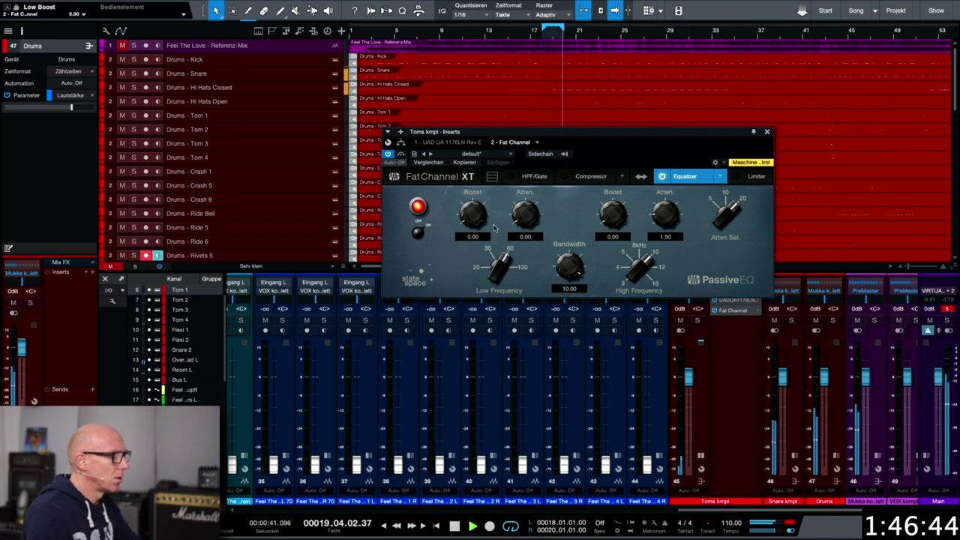
pyautogui.moveTo(477, 220); pyautogui.dragTo(469, 166)
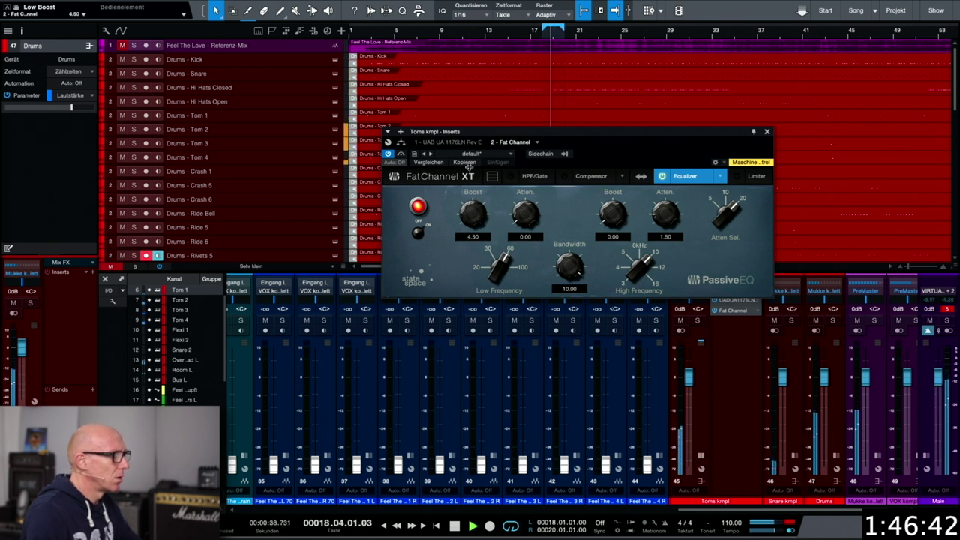
pyautogui.moveTo(491, 274); pyautogui.dragTo(493, 253)
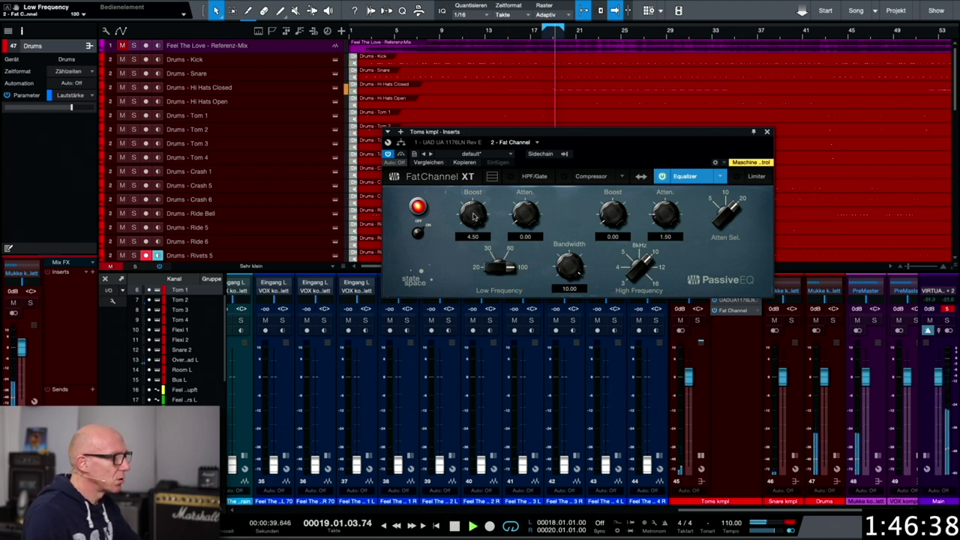
pyautogui.moveTo(474, 212); pyautogui.dragTo(514, 194)
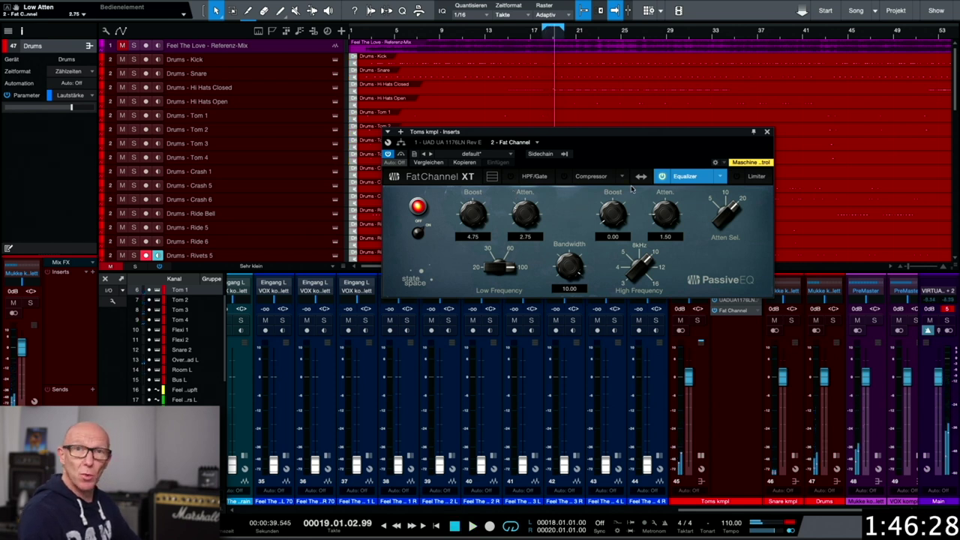
pyautogui.click(767, 133)
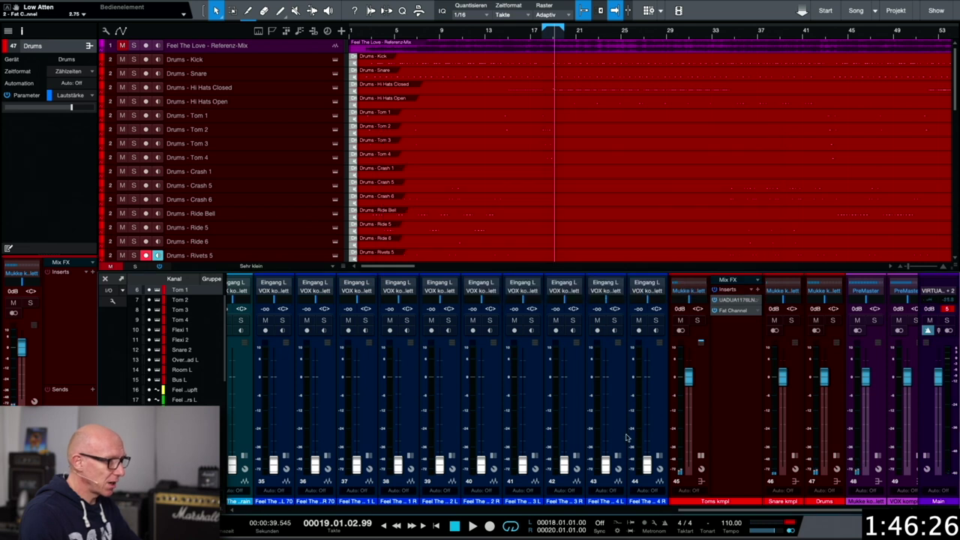
# Step: Play the song unlooped from before bar 15 and raise the Addictive Drums channel to about +0.4 dB, checking it briefly in solo
pyautogui.click(507, 36)
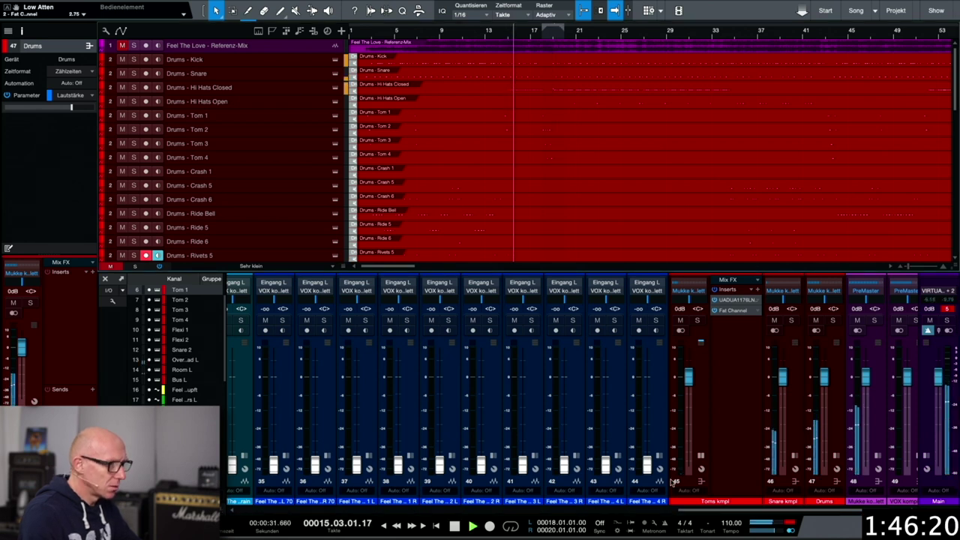
pyautogui.moveTo(700, 513); pyautogui.dragTo(263, 513)
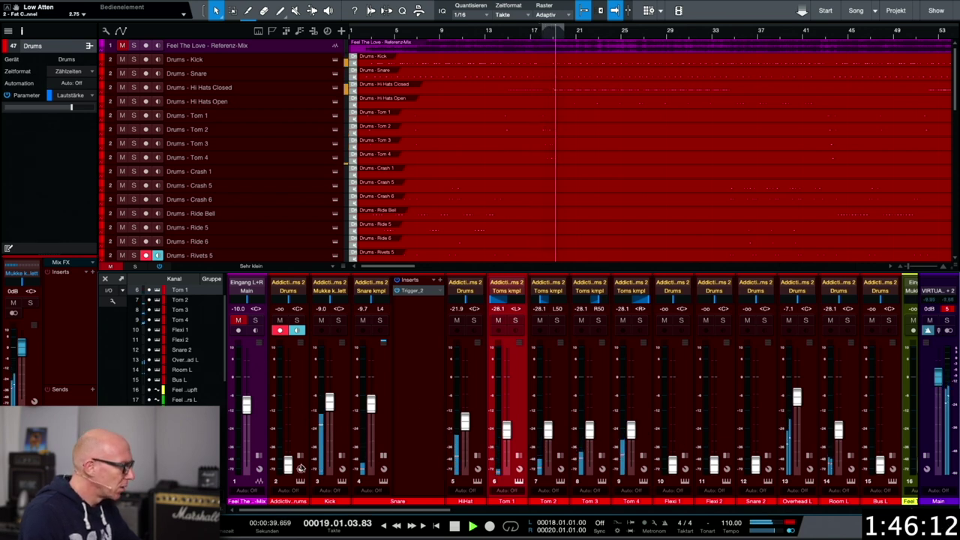
pyautogui.moveTo(288, 461); pyautogui.dragTo(292, 378)
pyautogui.press('s')
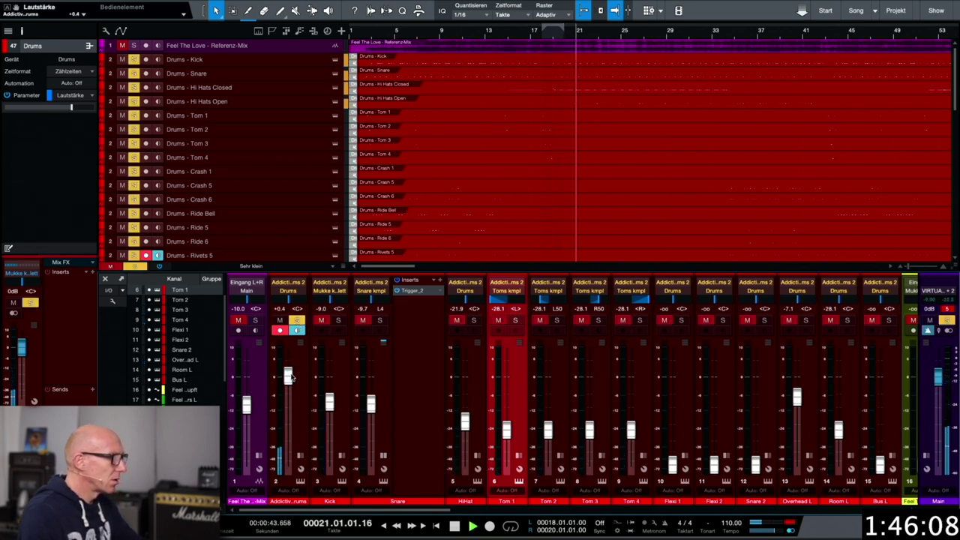
pyautogui.click(297, 321)
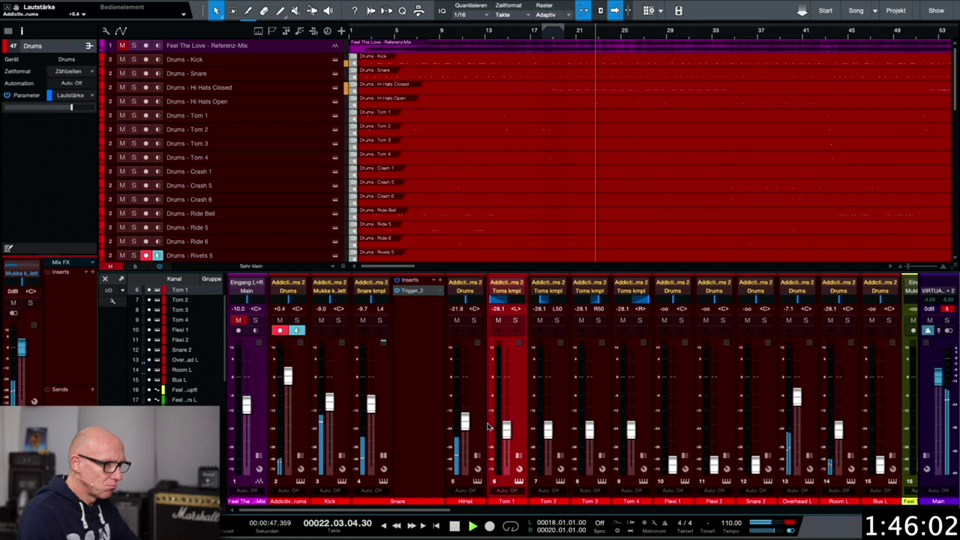
# Step: Raise the Snare 2 channel to about -6.1 dB and route its output to the Snare kmpl bus
pyautogui.click(692, 442)
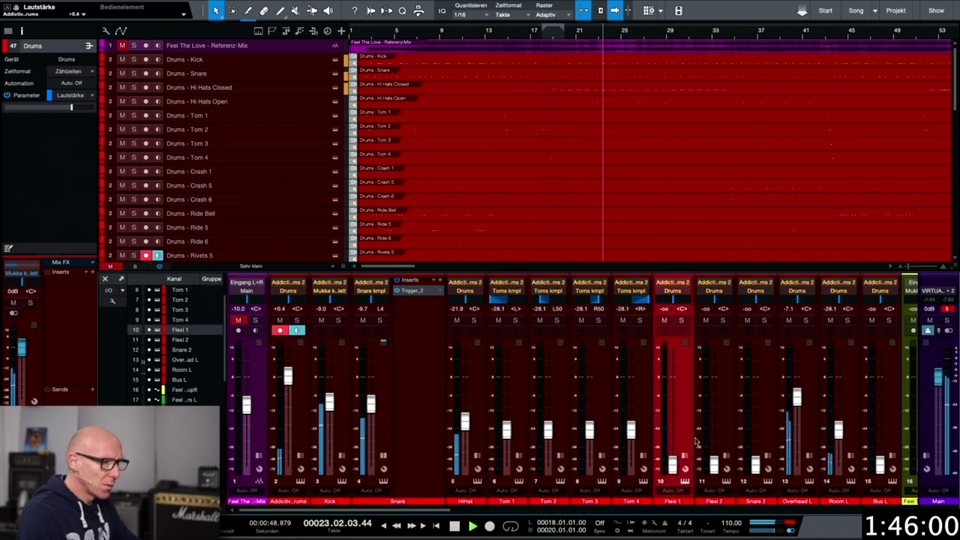
pyautogui.keyDown('shift'); pyautogui.click(756, 452); pyautogui.keyUp('shift')
pyautogui.moveTo(756, 466); pyautogui.dragTo(756, 395)
pyautogui.click(759, 456)
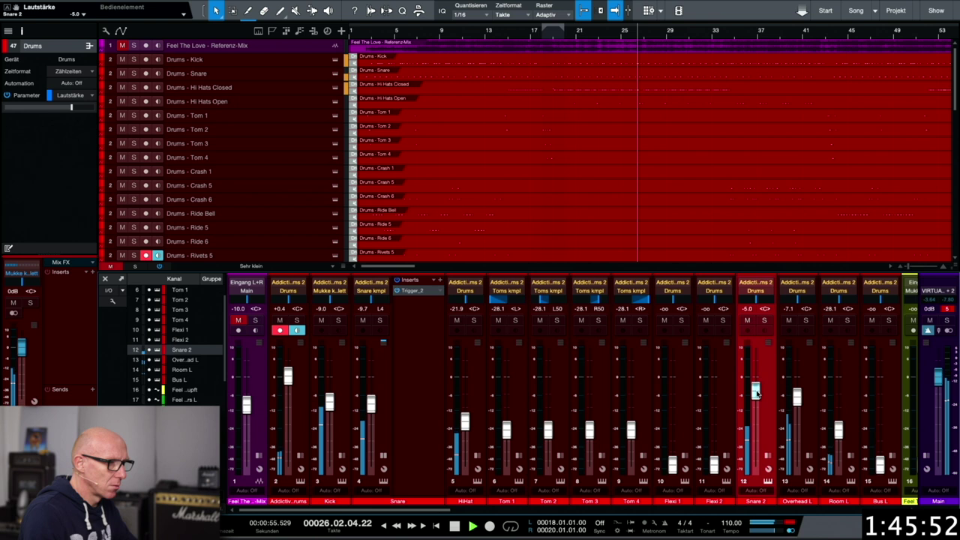
pyautogui.click(760, 293)
pyautogui.click(769, 335)
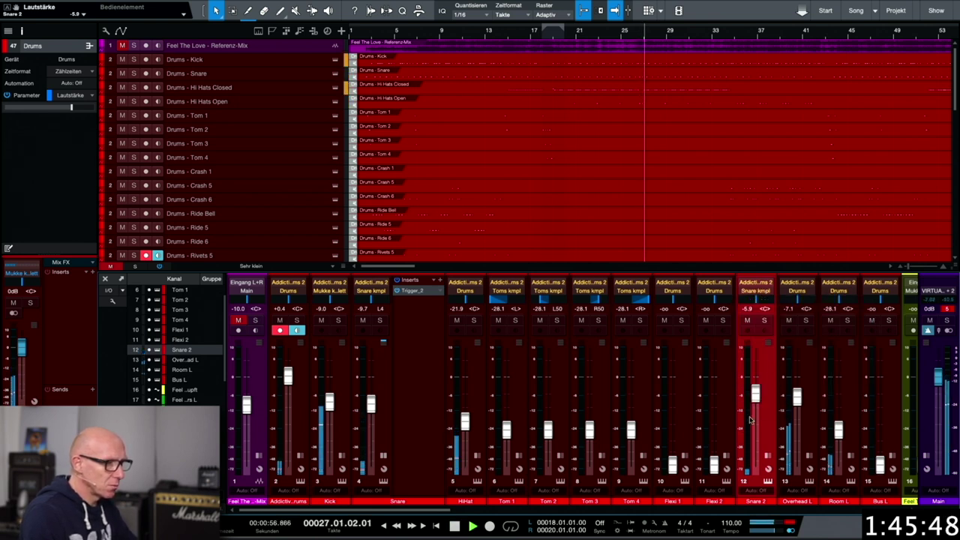
pyautogui.moveTo(755, 393); pyautogui.dragTo(756, 396)
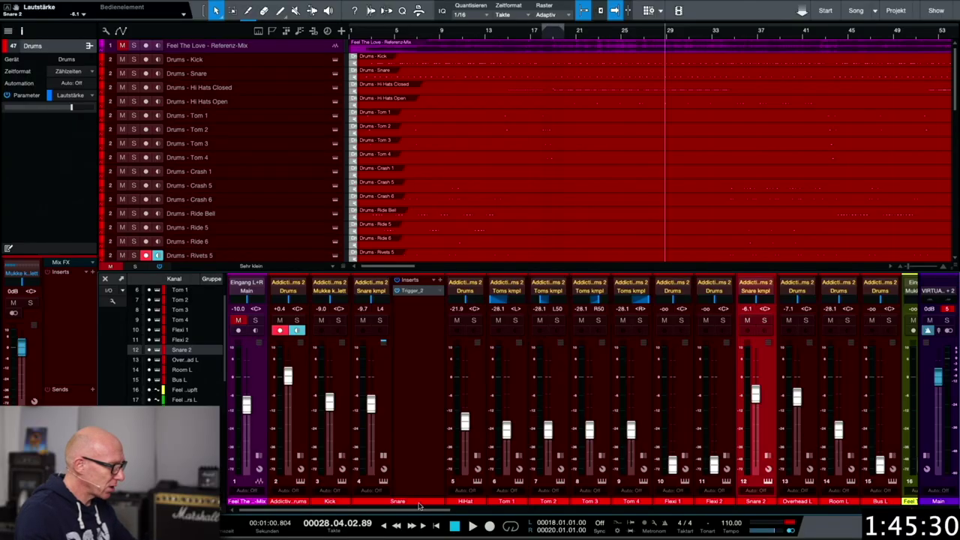
# Step: Raise the Bass gezupft channel to about -6.8 dB and insert the UAD Ampeg B15N plug-in on it
pyautogui.moveTo(419, 505); pyautogui.dragTo(523, 514)
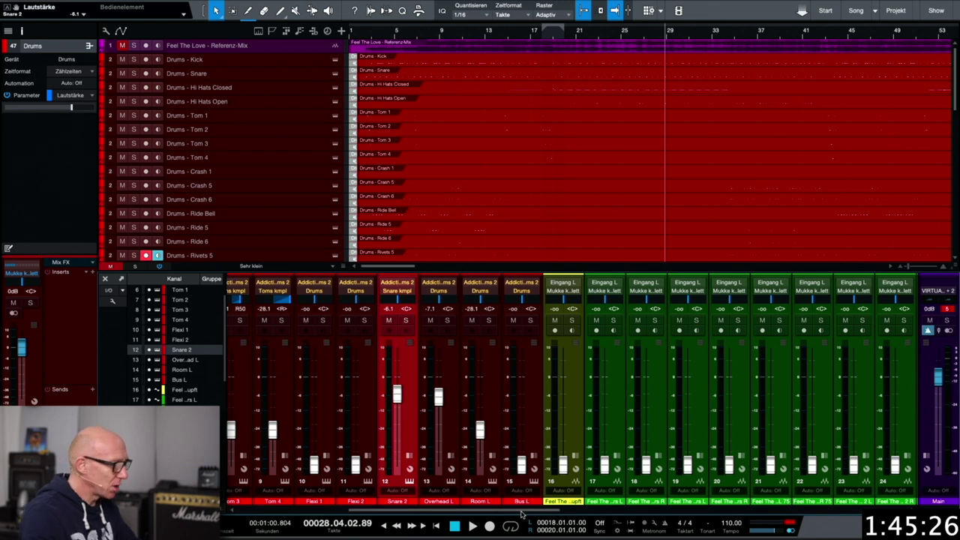
pyautogui.moveTo(563, 465); pyautogui.dragTo(570, 407)
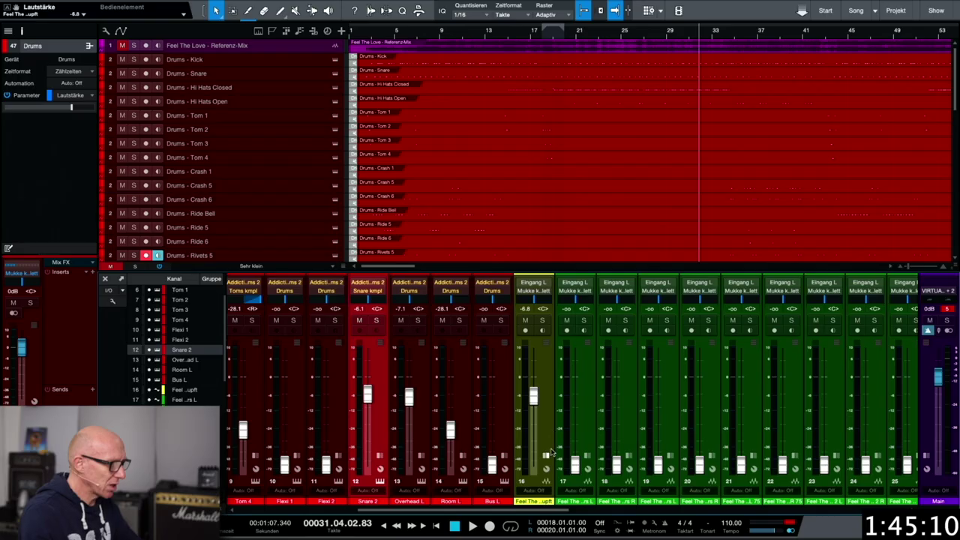
pyautogui.click(547, 454)
pyautogui.click(603, 282)
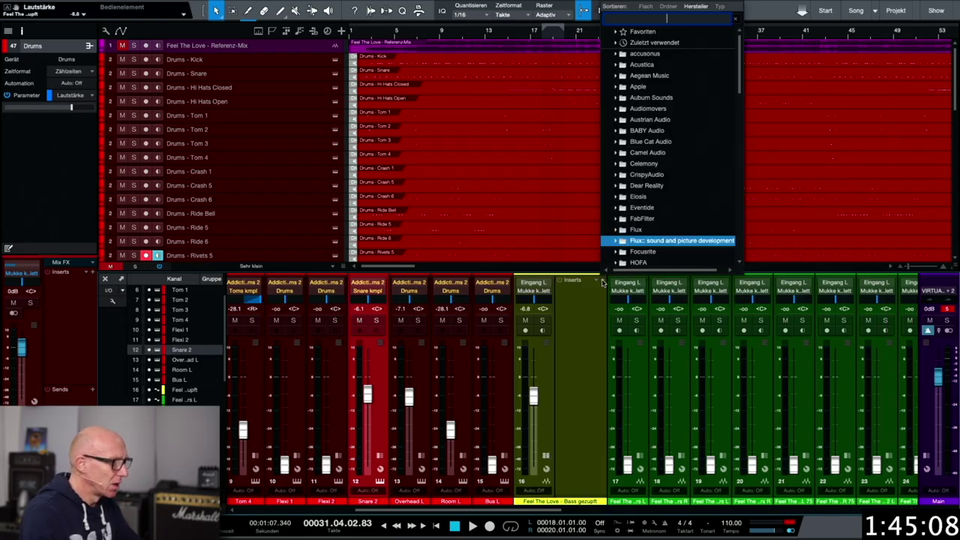
pyautogui.write('ampeg')
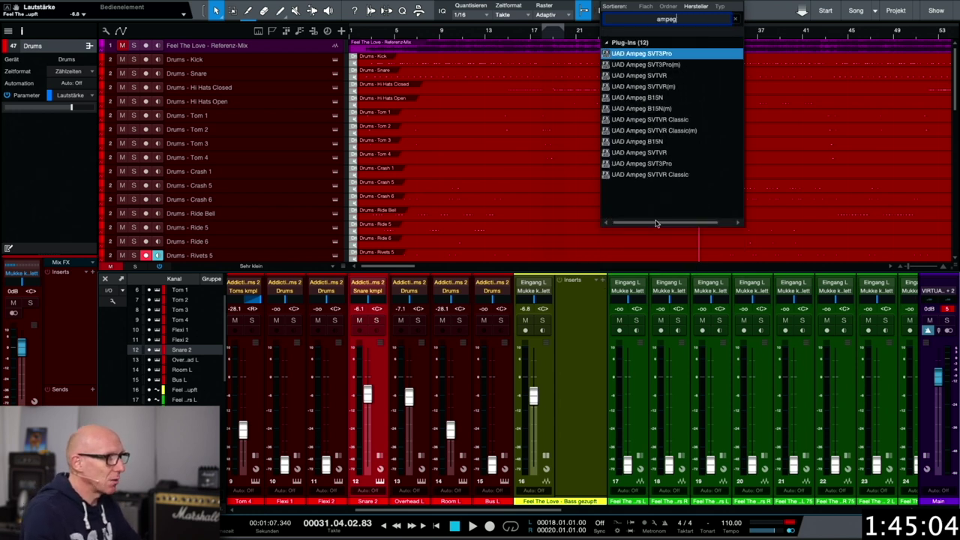
pyautogui.click(679, 99)
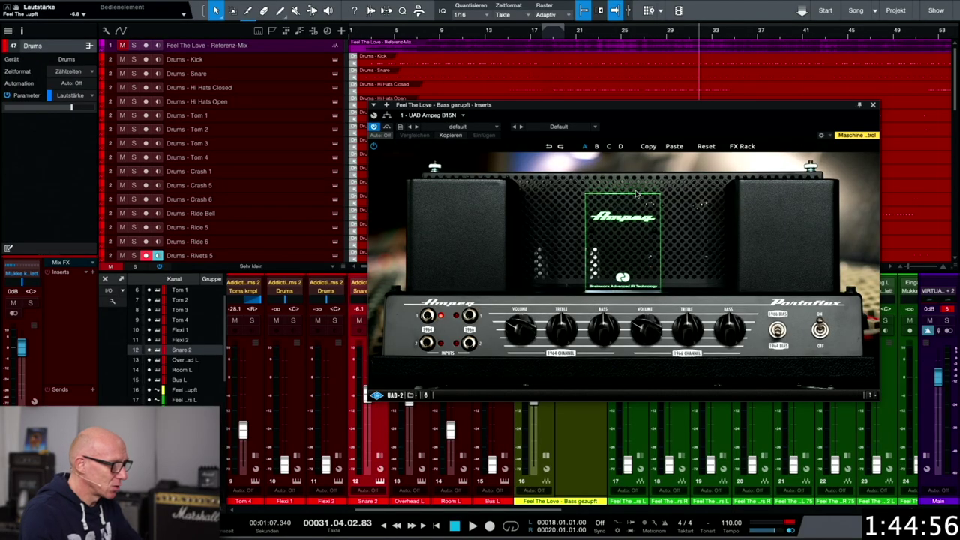
# Step: With the song playing, set the B15N's 1964 channel volume to 7.3 and, in its FX Rack, the power soak to -12.5 dB
pyautogui.moveTo(518, 305); pyautogui.dragTo(542, 321)
pyautogui.press('space')
pyautogui.click(741, 147)
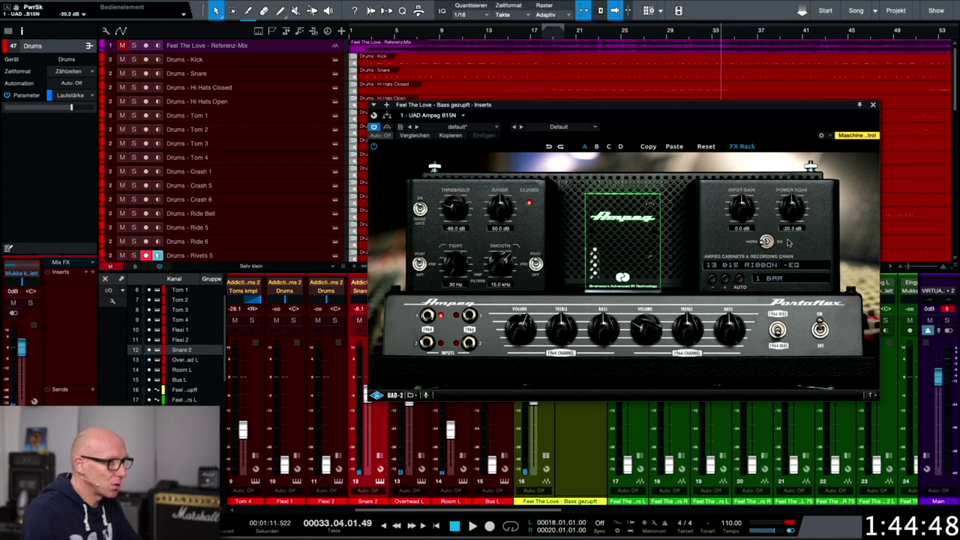
pyautogui.press('space')
pyautogui.moveTo(790, 219); pyautogui.dragTo(789, 202)
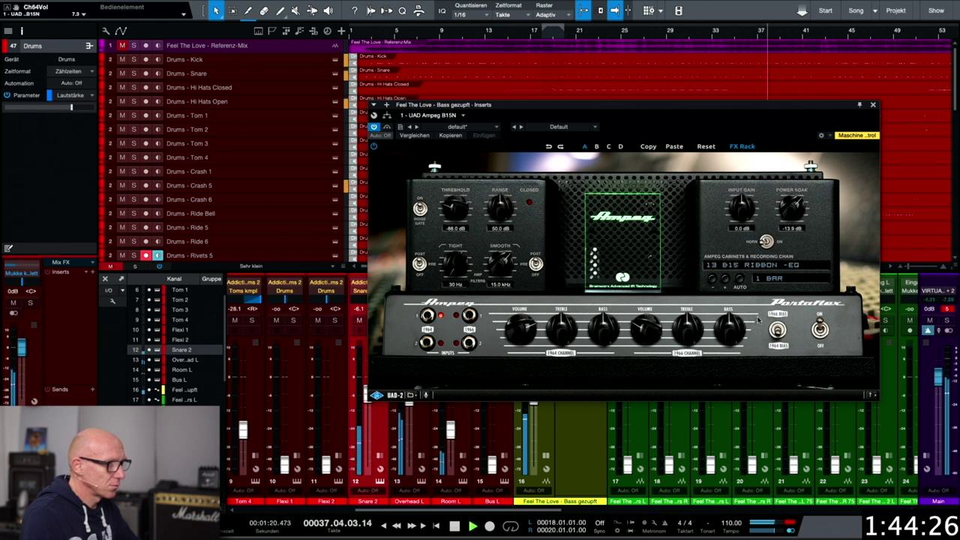
pyautogui.moveTo(792, 229); pyautogui.dragTo(794, 208)
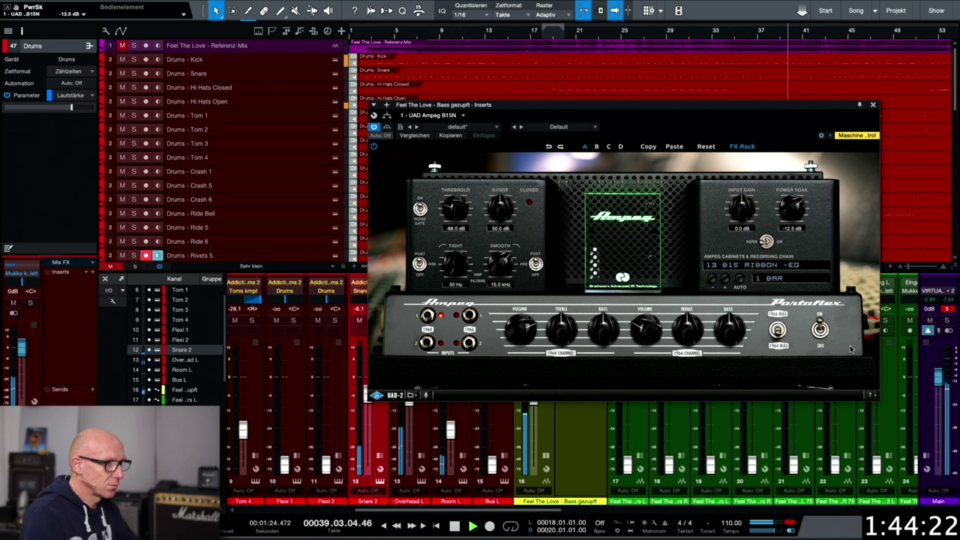
# Step: Compare the bass with the amp powered off and on, lower the power soak to about -16.8 dB, and close the plug-in
pyautogui.click(820, 330)
pyautogui.click(820, 331)
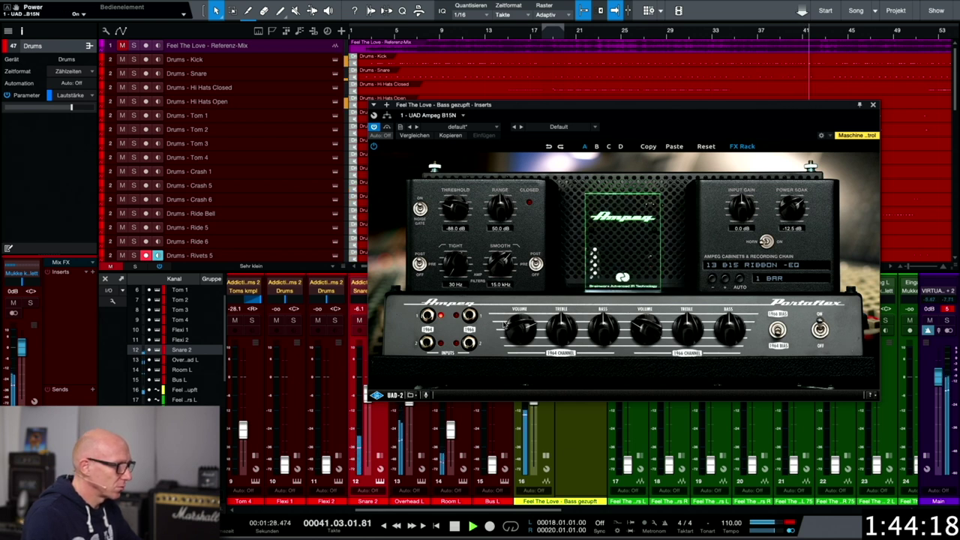
pyautogui.moveTo(794, 206); pyautogui.dragTo(793, 215)
pyautogui.click(874, 104)
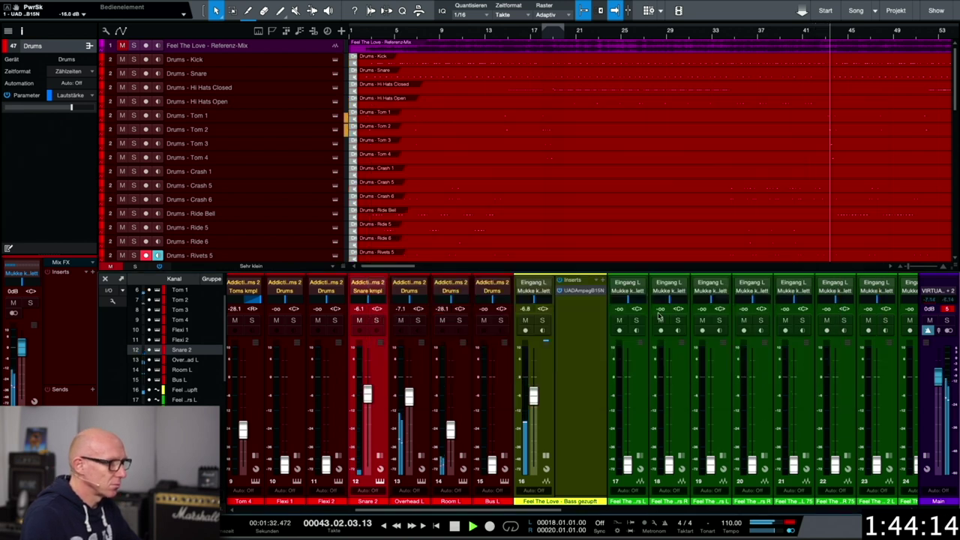
# Step: Pull the Bass gezupft fader down fully and bring it back up to about -8.8 dB against the drums
pyautogui.moveTo(533, 386); pyautogui.dragTo(534, 409)
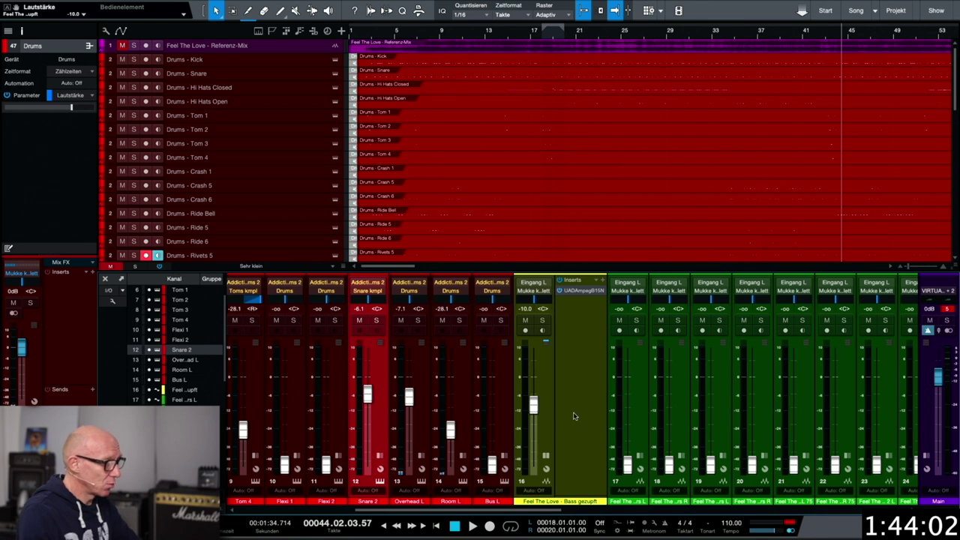
pyautogui.moveTo(533, 405); pyautogui.dragTo(531, 538)
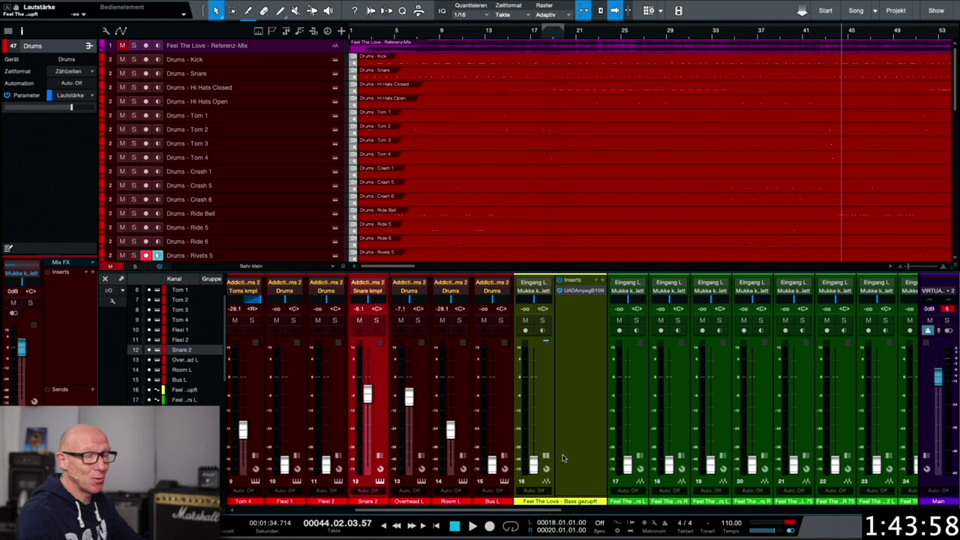
pyautogui.moveTo(533, 463); pyautogui.dragTo(535, 405)
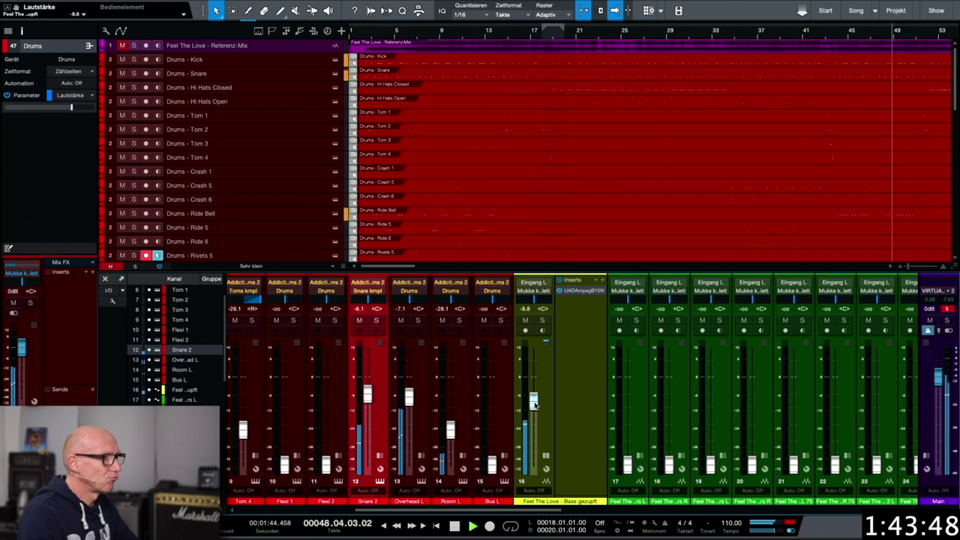